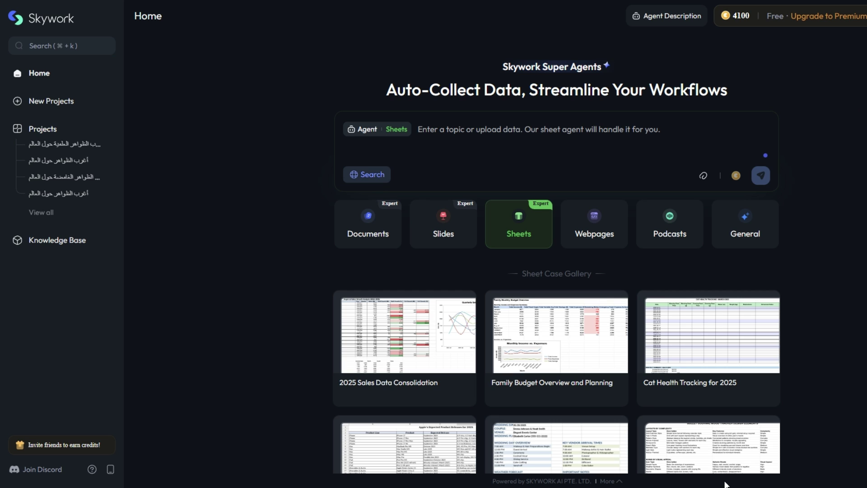
Step: Open and dismiss the invite-friends credit offer, then preview the Documents and Slides agents
click(69, 446)
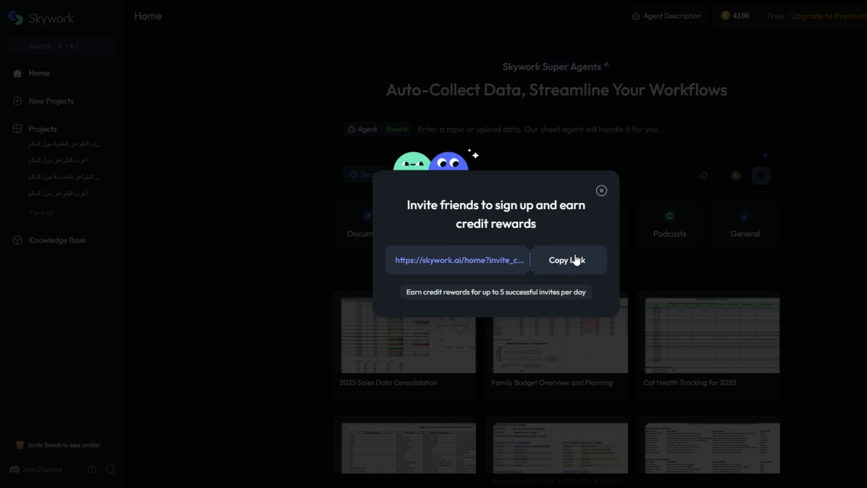
click(602, 190)
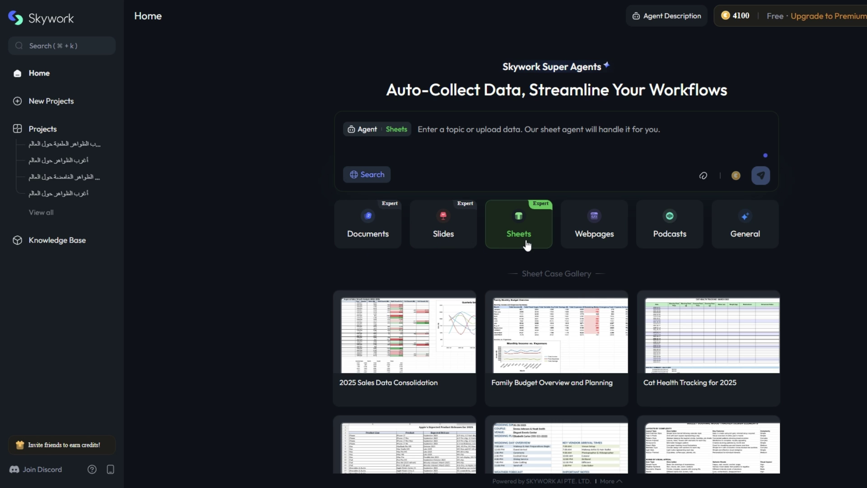
click(367, 242)
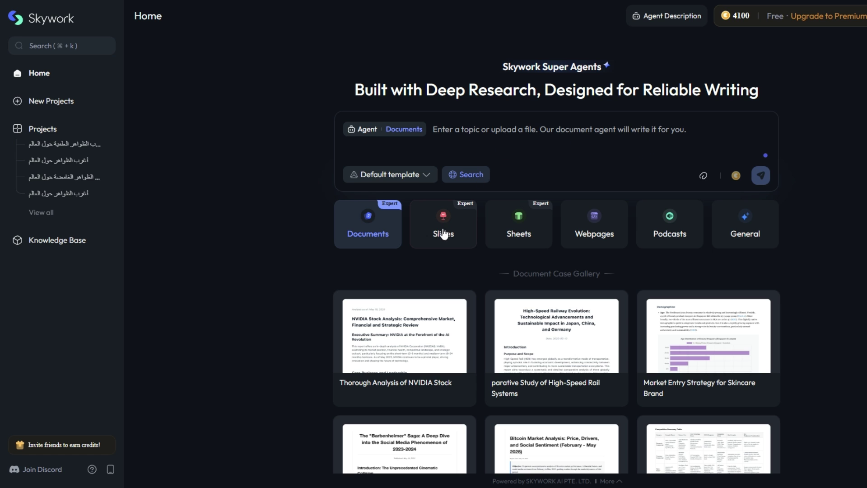
click(444, 251)
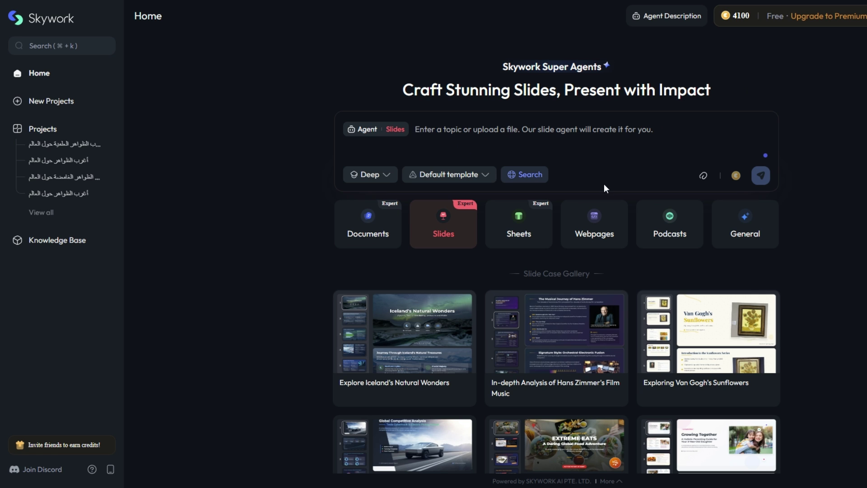
Step: Cycle through the Sheets, Webpages and Podcasts agents, choose General, and list its attachment options
click(520, 247)
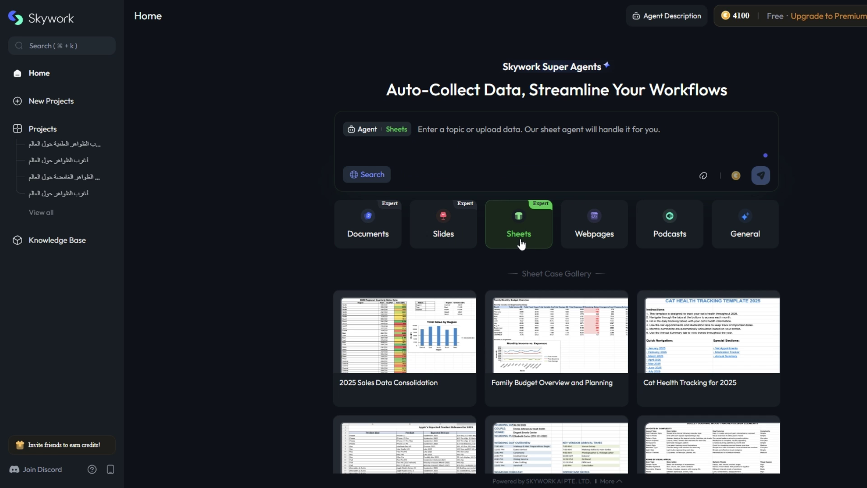
click(599, 244)
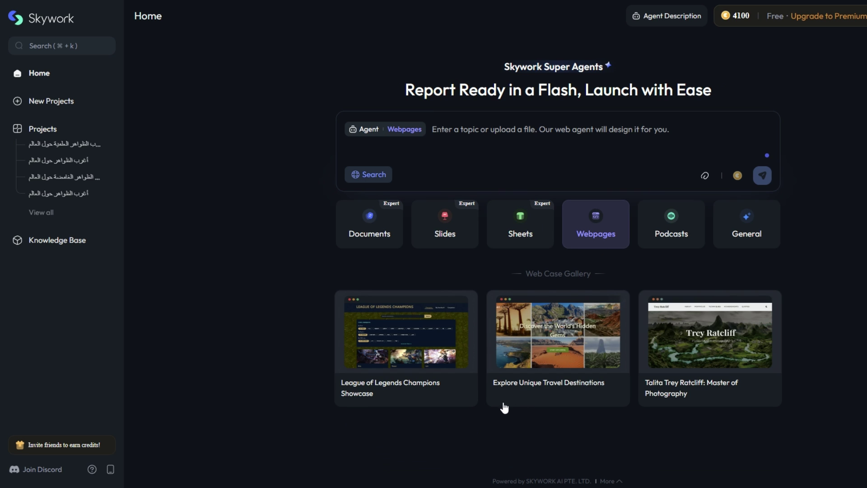
mouse_move(513, 397)
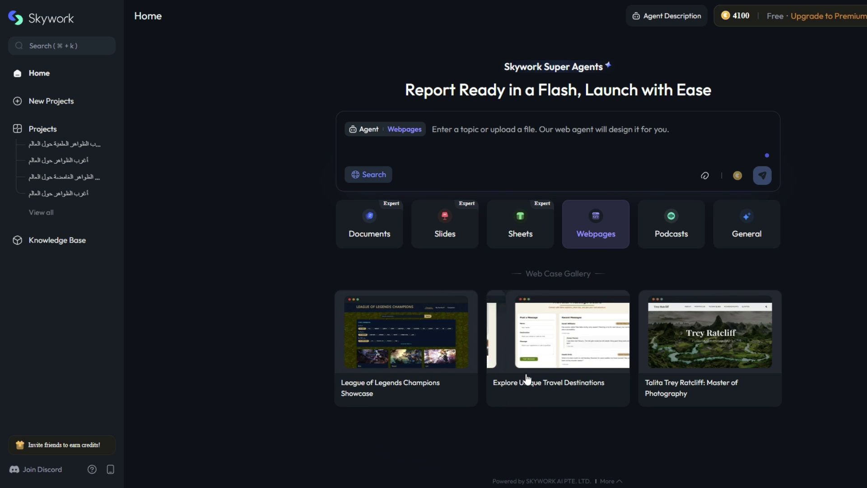
click(679, 243)
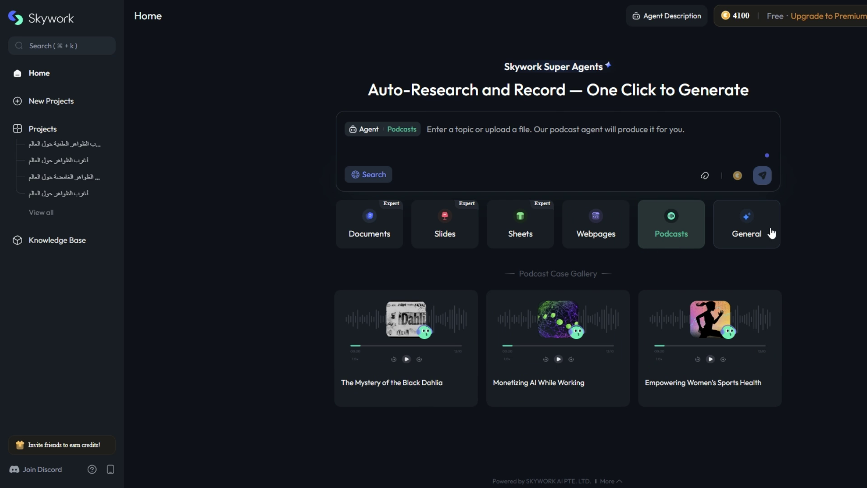
click(750, 242)
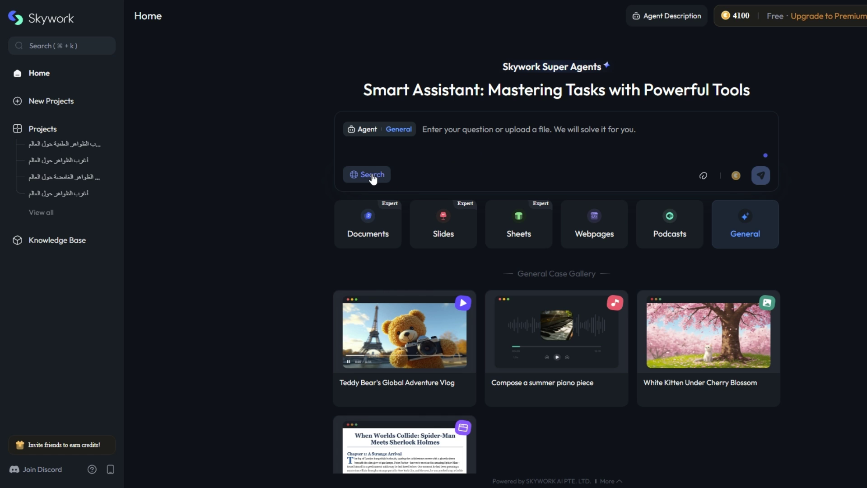
click(704, 178)
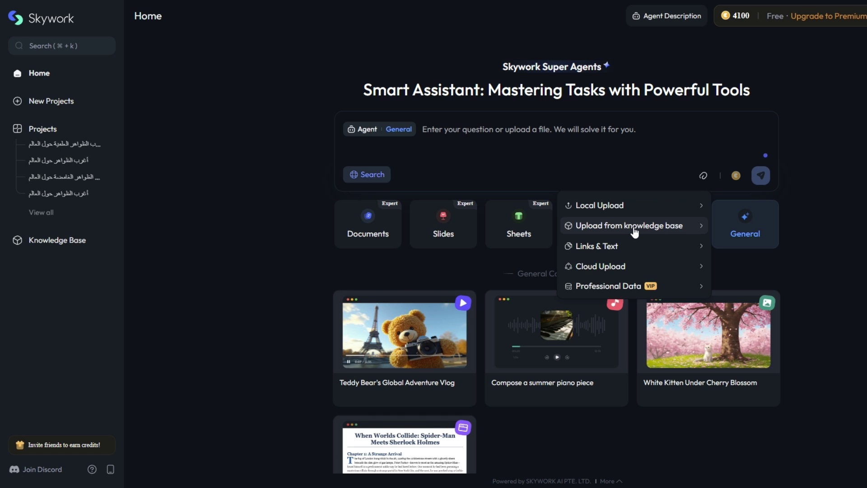
Step: Visit the Knowledge Base, return home, and open Professional Data from the attachment menu
click(63, 243)
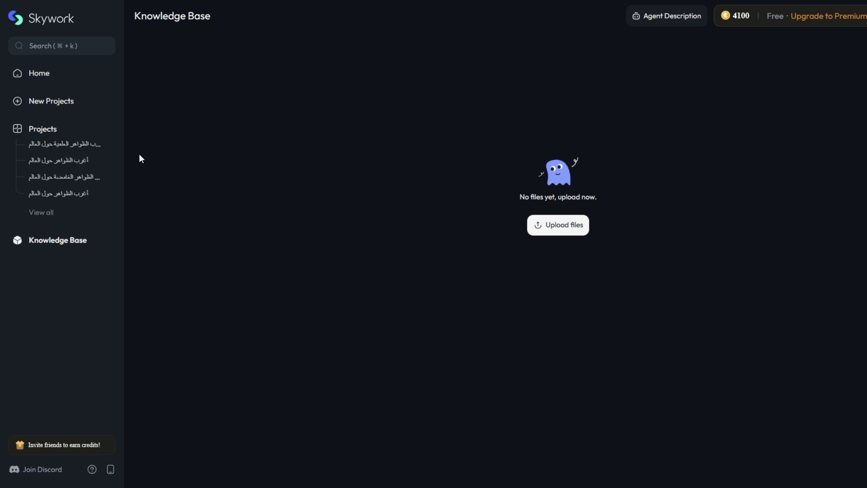
click(57, 104)
click(703, 176)
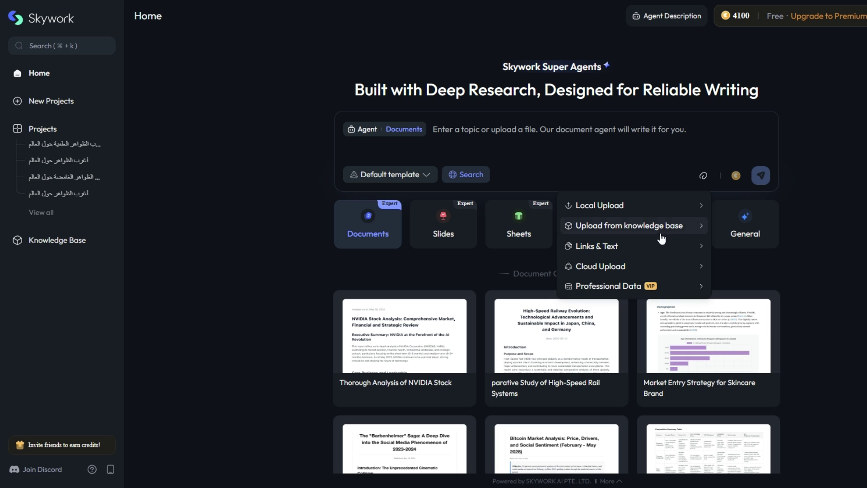
mouse_move(670, 255)
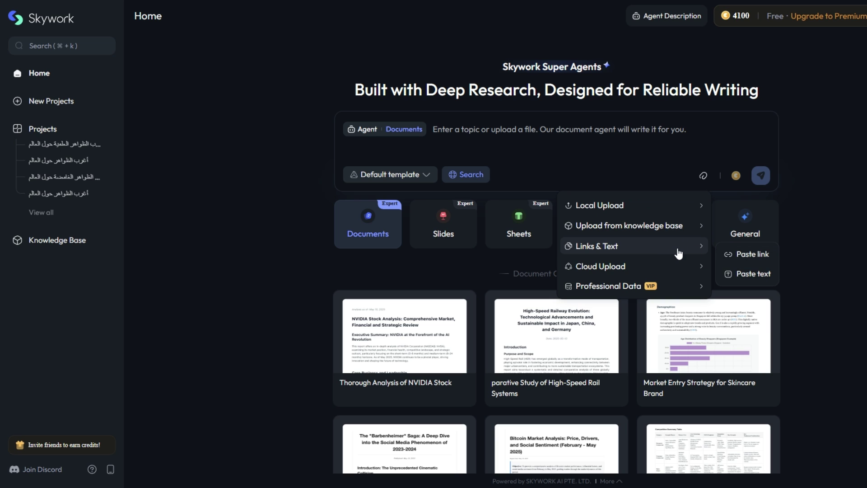
mouse_move(702, 272)
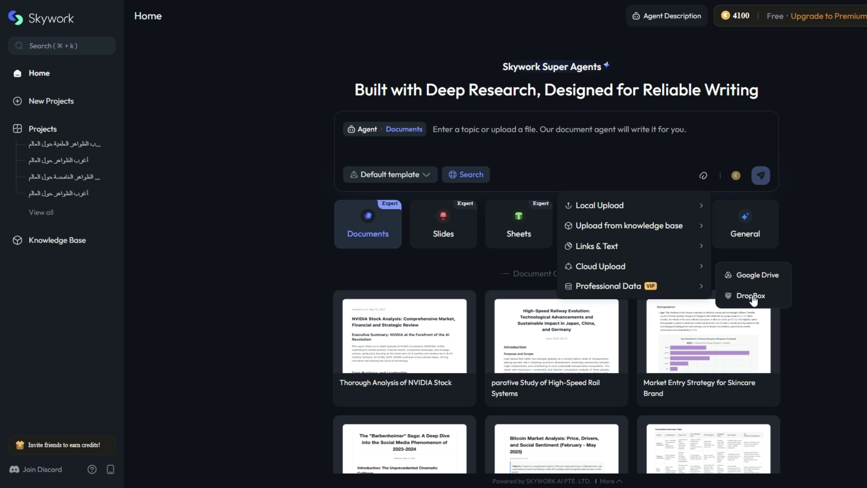
click(695, 289)
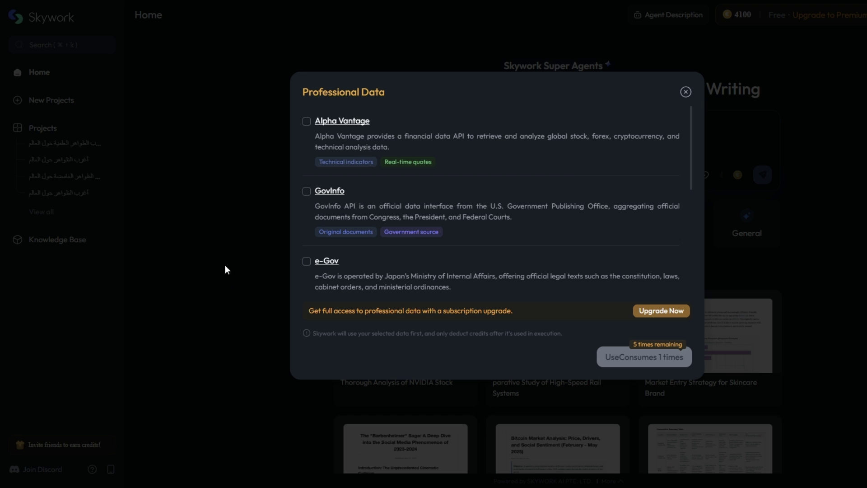
Step: Attach Alpha Vantage data, paste the Arabic three-month Tesla stock-report prompt, and dismiss the credit popup
click(310, 122)
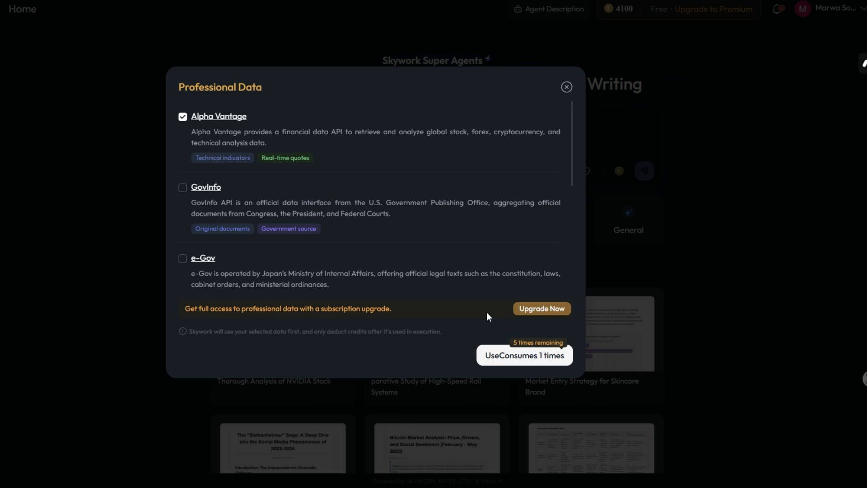
click(509, 357)
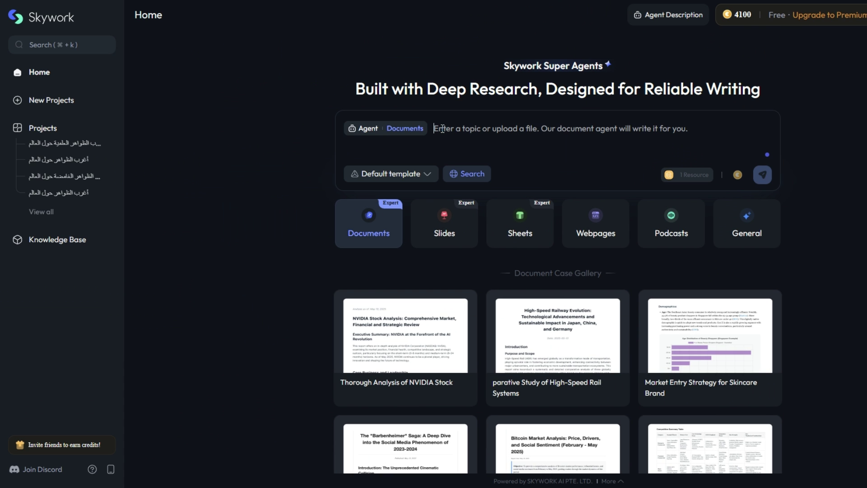
text(حلل أداء سهم شركة Tesla باستخدام بيانات Alpha Vantage خلال آخر 3 أشهر، وقدم تقريرًا يتضمن الرسوم البيانية والتحليل الفني.)
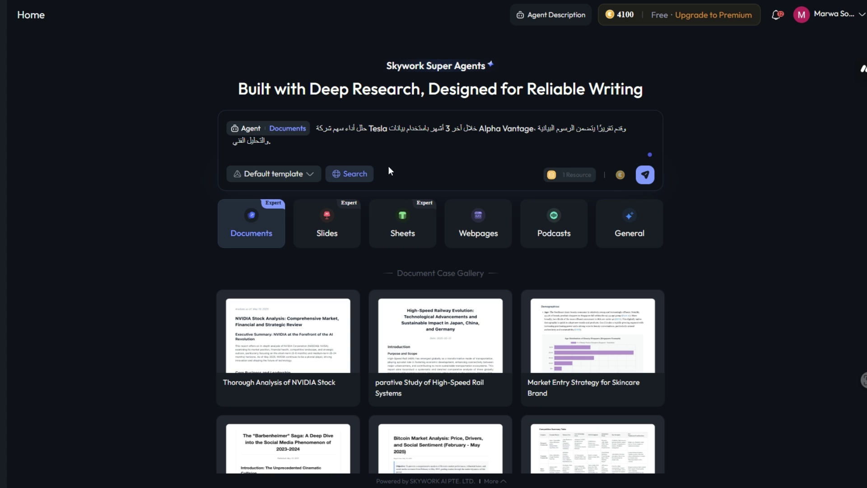
click(653, 177)
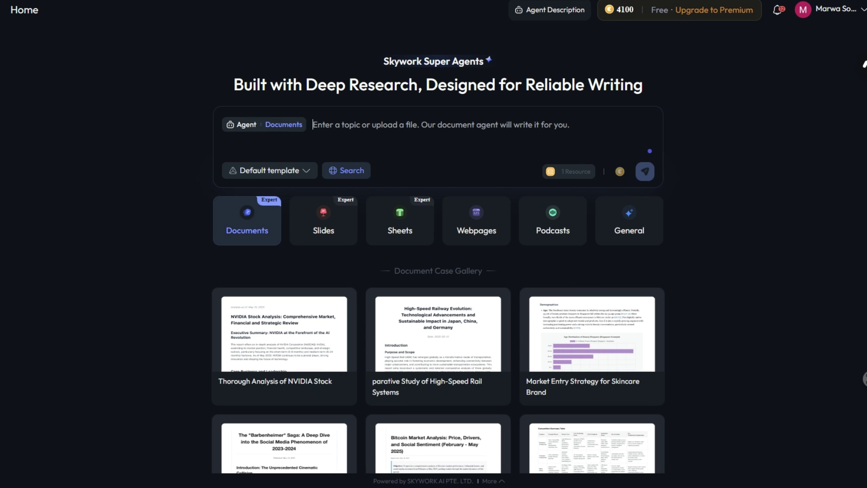
Step: Send the Sheets agent the Arabic request for a monthly personal-budget Excel template with summary charts
click(400, 232)
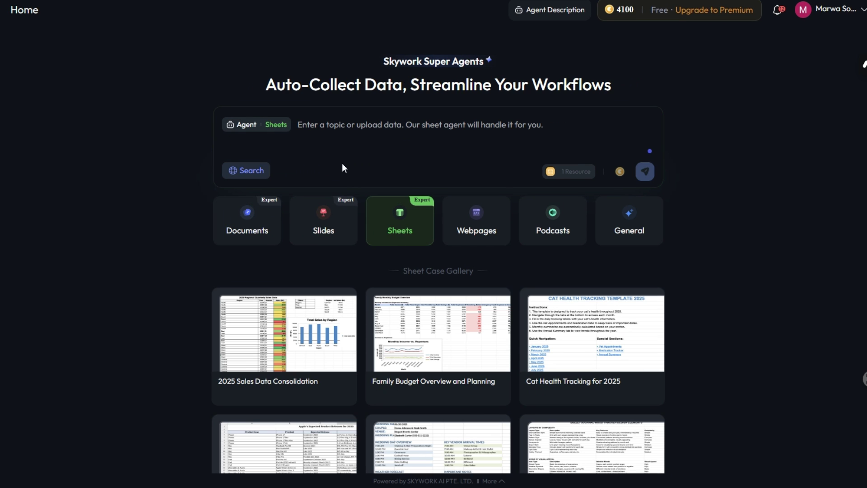
click(314, 125)
key(shift+Return)
key(shift+Return)
key(shift+Return)
key(shift+Return)
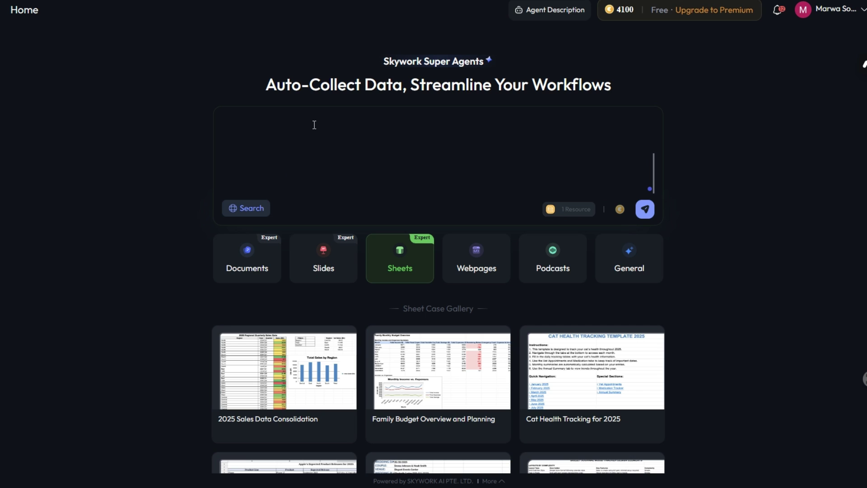
key(ctrl+v)
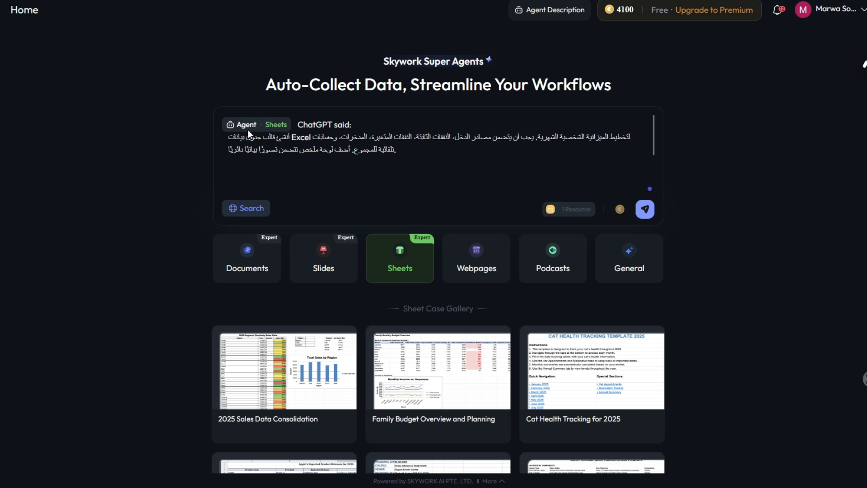
click(647, 212)
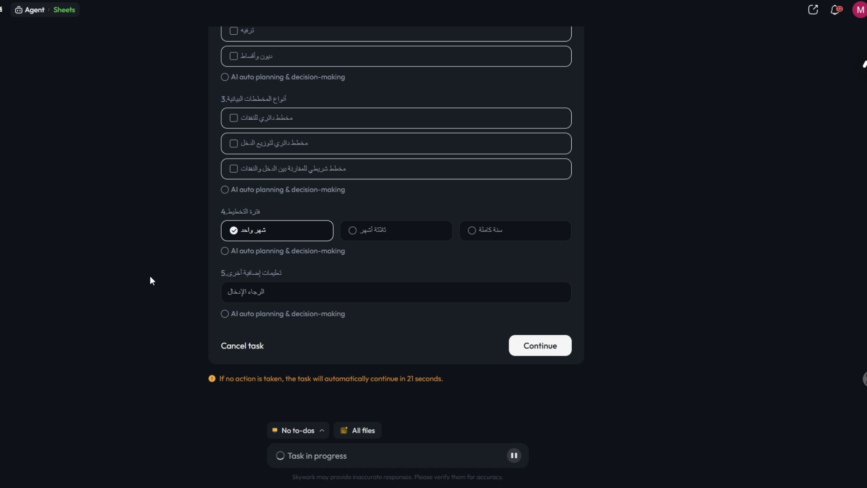
Step: Tick monthly salary income plus housing, utilities, food, transport, health, entertainment and debts expense categories
scroll(150, 279, up, 10)
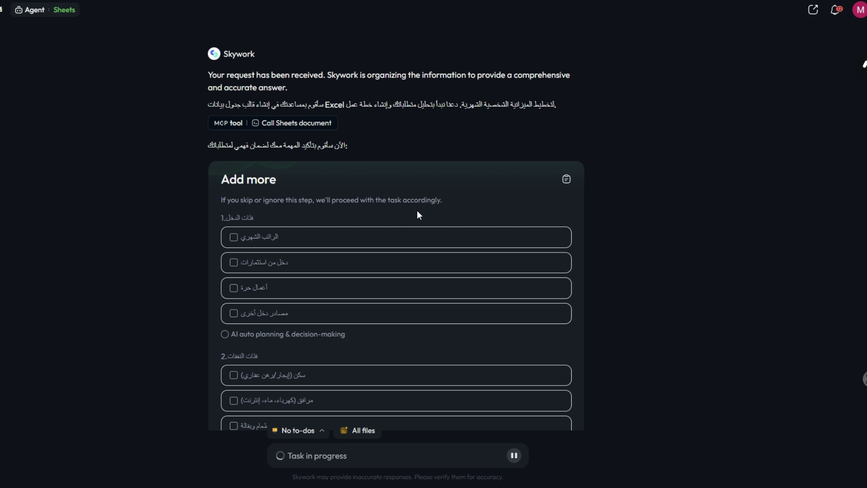
scroll(345, 252, down, 1)
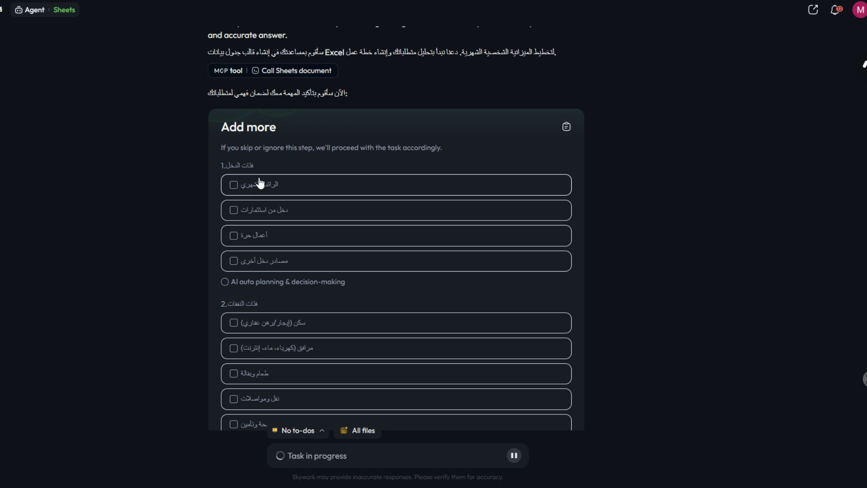
click(234, 185)
scroll(289, 289, down, 2)
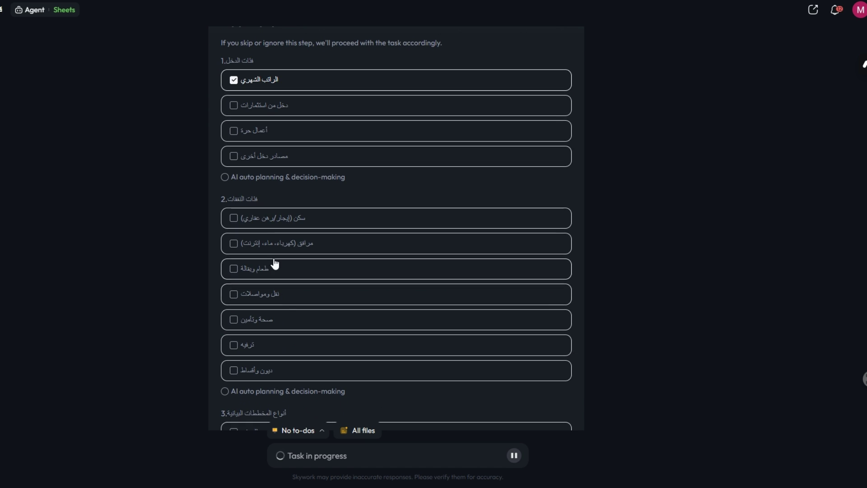
scroll(311, 265, down, 1)
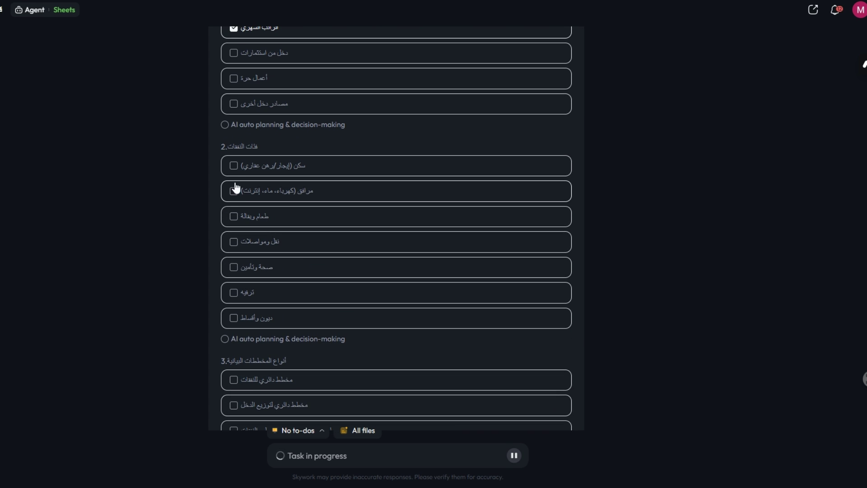
click(233, 166)
click(233, 191)
click(233, 216)
click(234, 242)
click(233, 267)
click(233, 292)
click(236, 319)
Step: Request an expense pie chart, set the planning period to 'سنة كاملة', and submit the requirements
scroll(306, 232, down, 3)
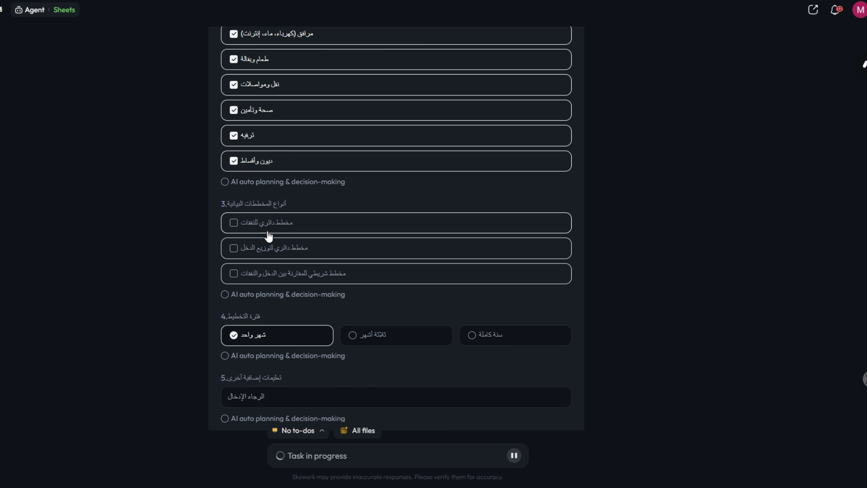
click(234, 223)
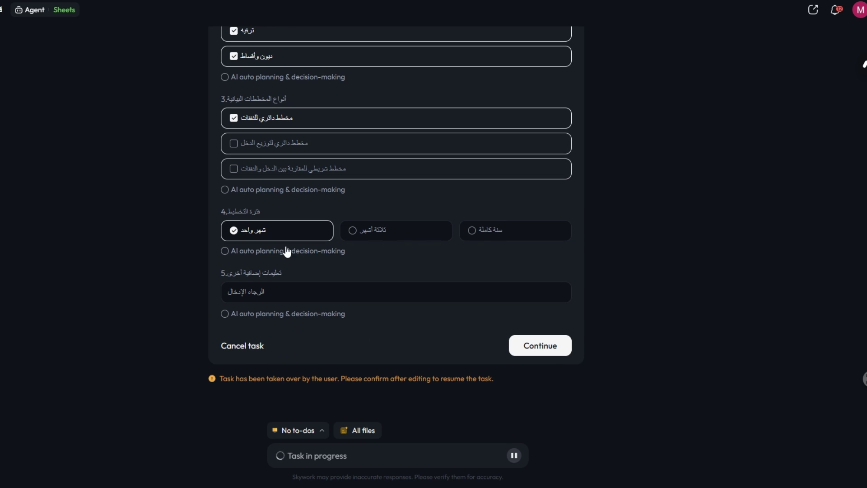
click(469, 238)
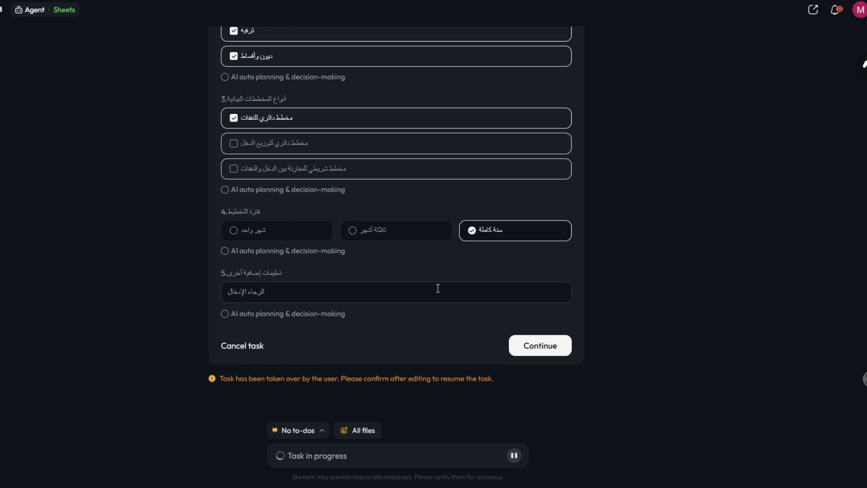
click(534, 348)
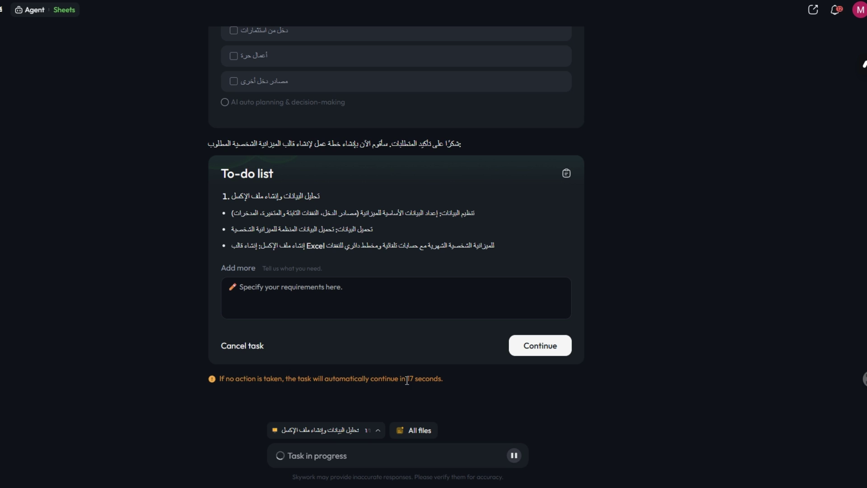
Step: Approve the budget to-do list so the agent builds and previews the three-sheet .xlsx workbook
drag(409, 381, 416, 380)
click(429, 397)
click(564, 350)
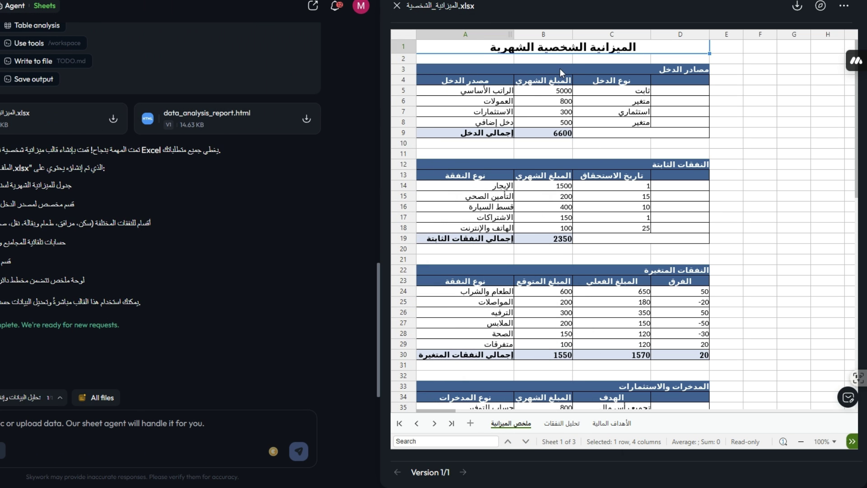
Step: Review the budget summary sheet, checking its income and fixed expenses sections
scroll(597, 202, down, 5)
scroll(643, 267, up, 5)
click(679, 67)
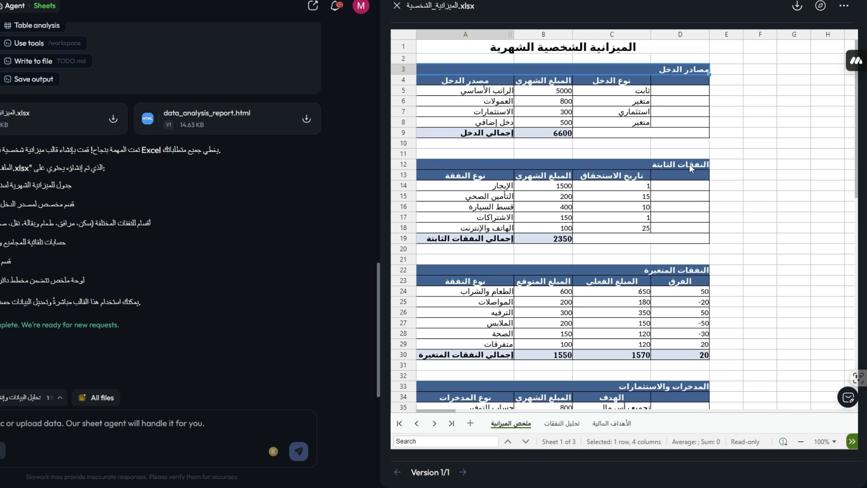
click(689, 164)
scroll(587, 280, down, 3)
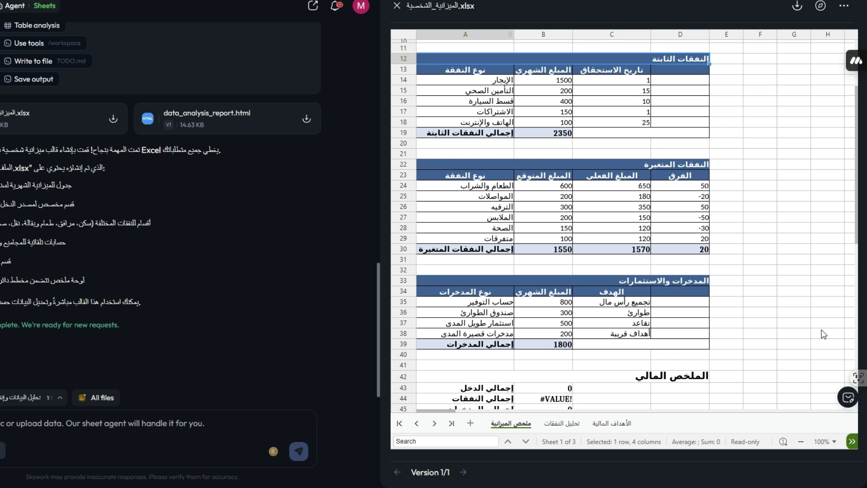
scroll(582, 378, up, 2)
scroll(587, 361, down, 20)
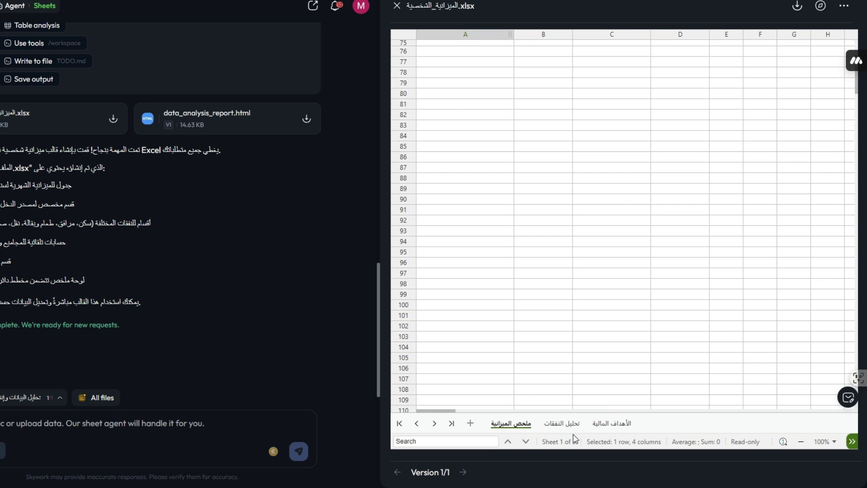
scroll(529, 353, up, 10)
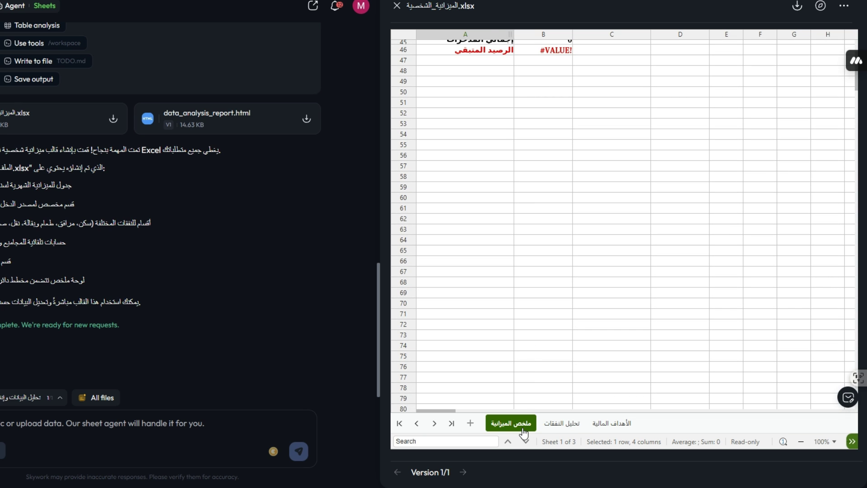
Step: Browse the expense analysis and financial goals sheets, download the workbook, and go back home
click(562, 423)
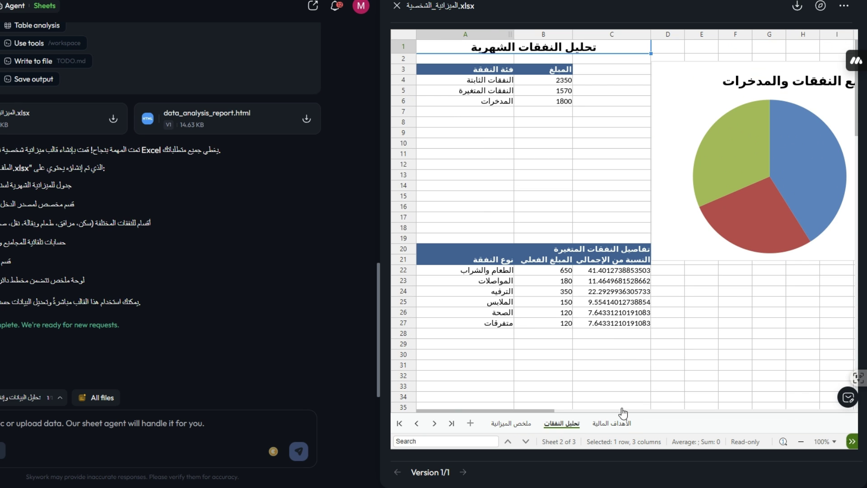
click(612, 423)
click(562, 423)
click(510, 423)
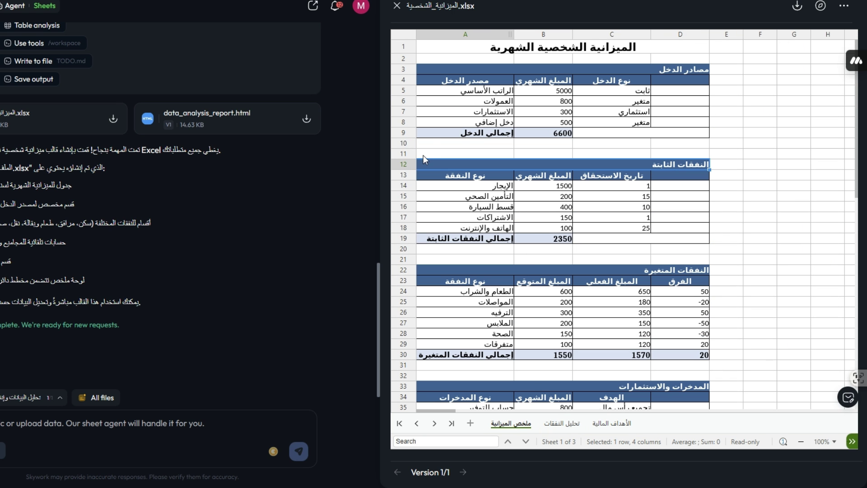
scroll(556, 381, down, 5)
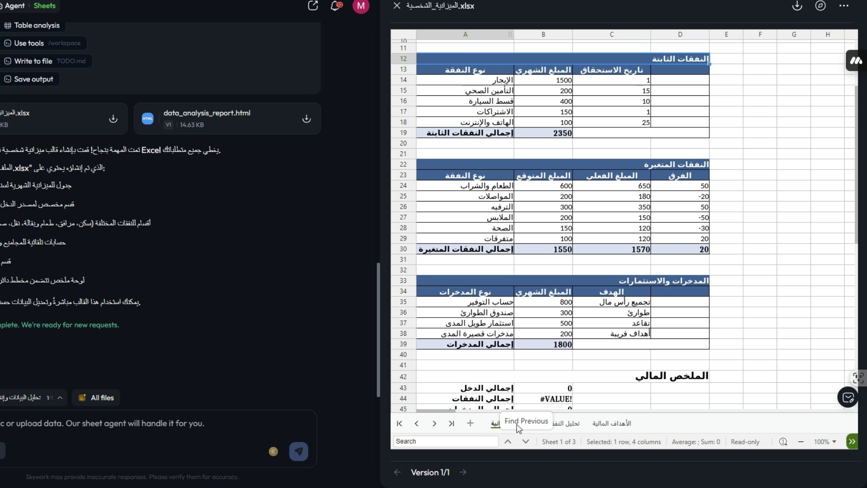
click(564, 423)
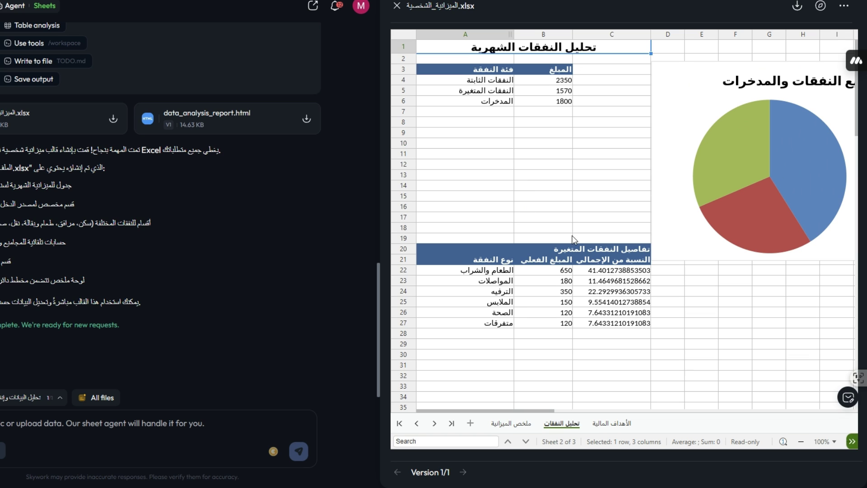
click(799, 8)
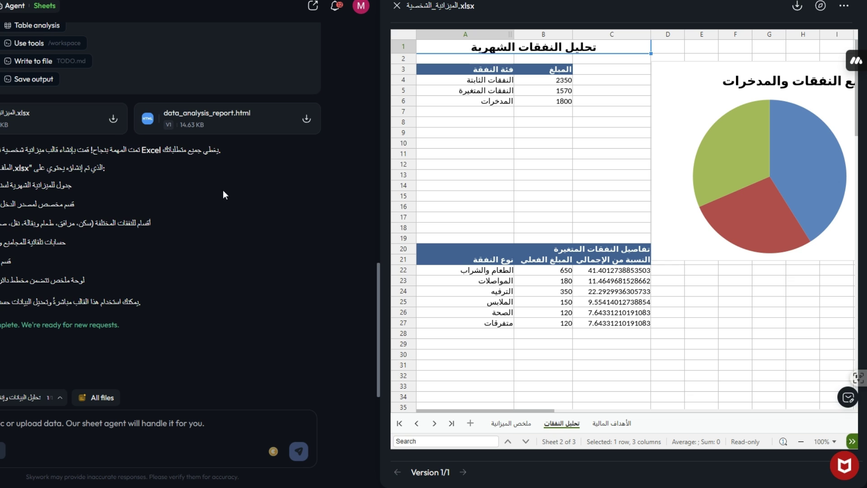
key(alt+Left)
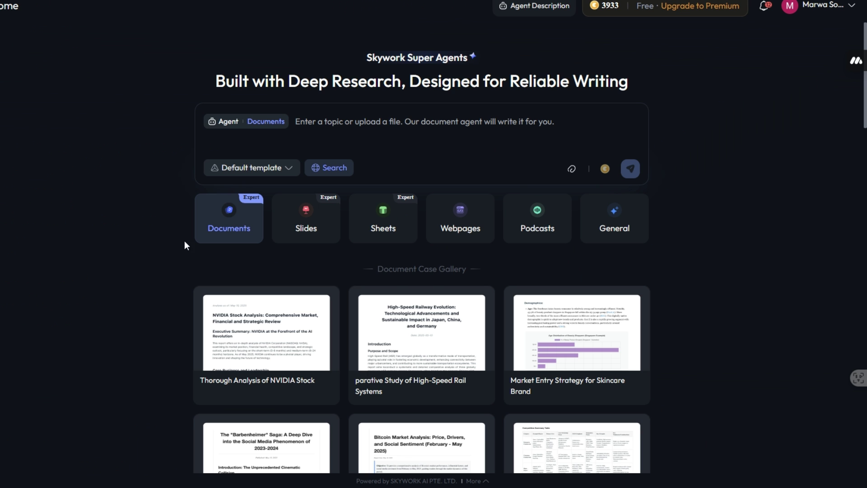
Step: Choose the Slides agent and keep Deep Mode selected in the mode dropdown
click(306, 229)
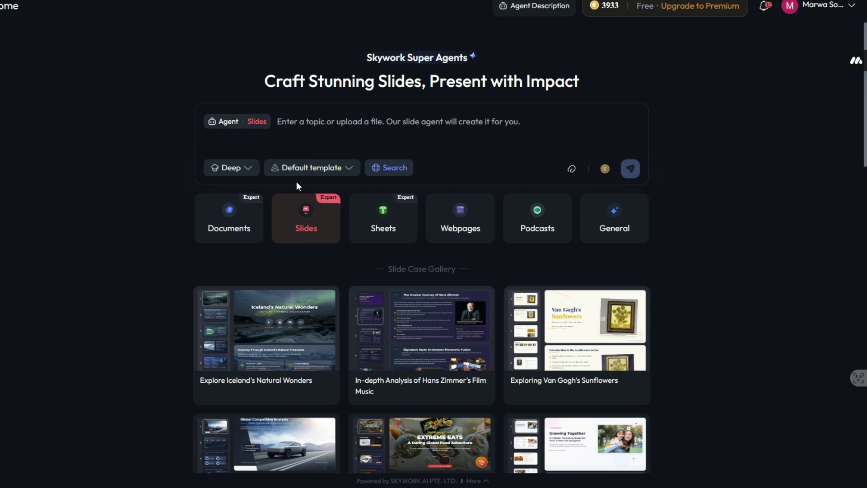
mouse_move(249, 175)
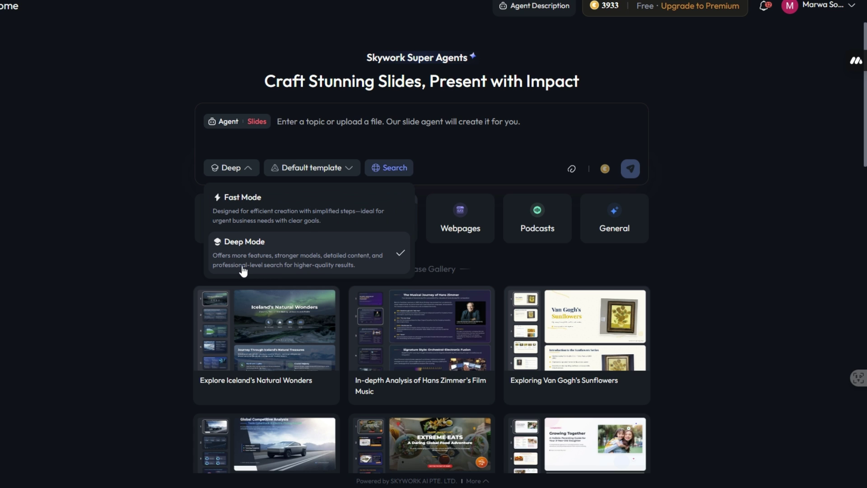
click(298, 265)
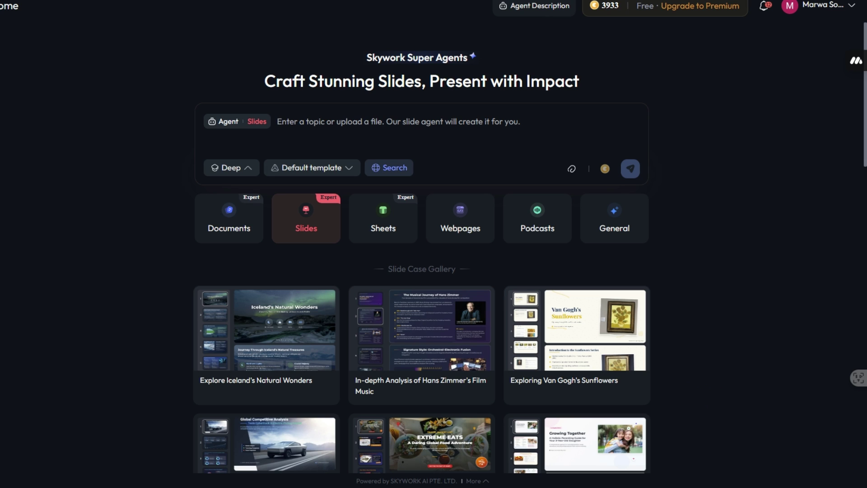
Step: Paste the Arabic presentation prompt, attach a local PDF via Local Upload, and send it
click(350, 114)
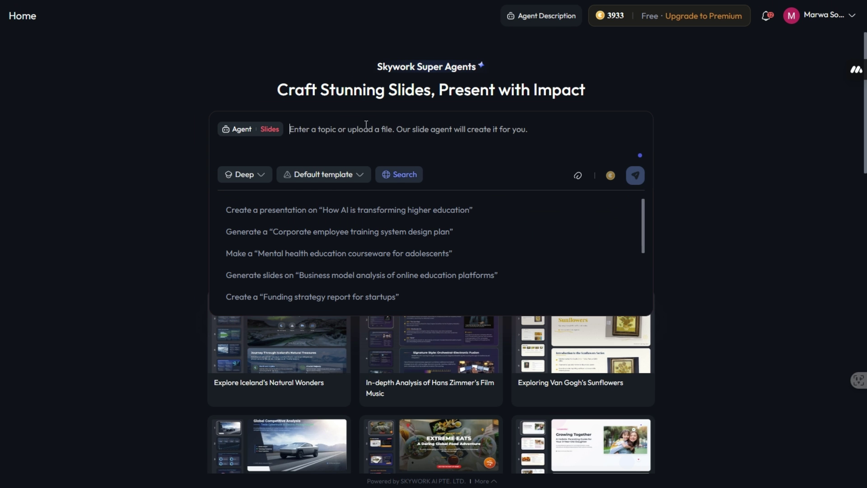
text(حول هذا الملف النصي إلى عرض تقديمي احترافي وجذاب على شكل شرائح بوربوينت : اجعل الشريحة الأولى عبارة عن غلاف يحتوي على العنوان الرئيسي، واسم المُعد وهو مروي سليمان ، وتاريخ التقديم وهو تاريخ اليوم . قسم المحتوى إلى شرائح منظمة، كل شريحة تتناول فكرة أو نقطة رئيسية واحدة فقط. أضف عناوين واضحة لكل شريحة، ونقاط مختصرة بصيغة bullet points لسهولة الفهم. اجعل التنسيق بصريًا جذابًا، واقترح عناصر تصميم مثل الألوان، الأيقونات، أو الصور التوضيحية المناسبة. في نهاية العرض، أضف شريحة ختامية فيها ملخص أو استنتاج + شريحة للأسئلة والنقاش. لو المحتوى فيه فقرات طويلة، اختصرها إلى نقاط واضحة. 📎 محتوى الملف موجود في الوثيقة المرفقة، رجاءً اعتمده كأساس للعرض)
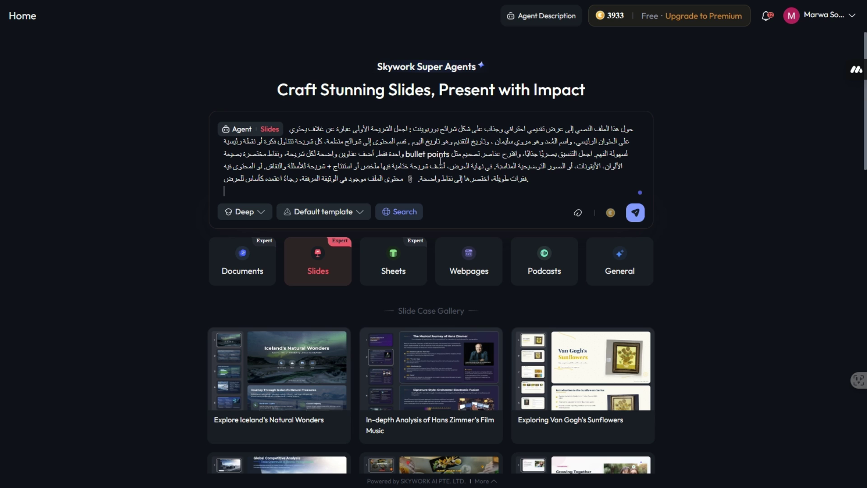
click(577, 215)
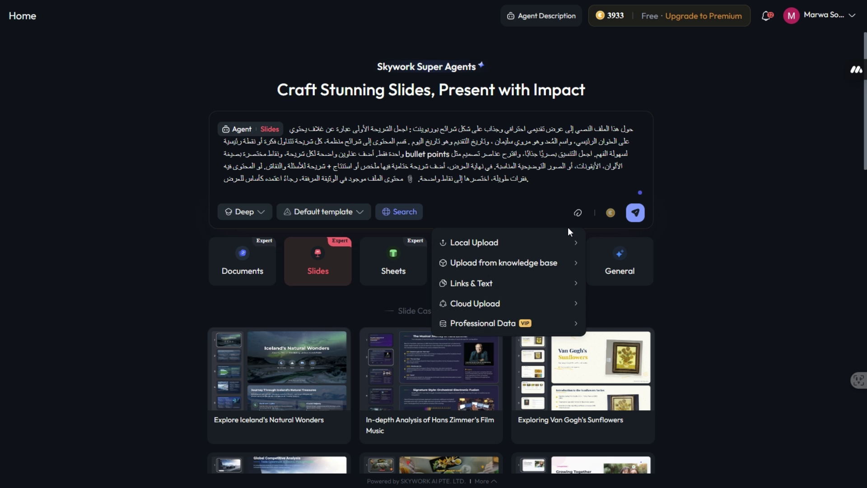
click(562, 243)
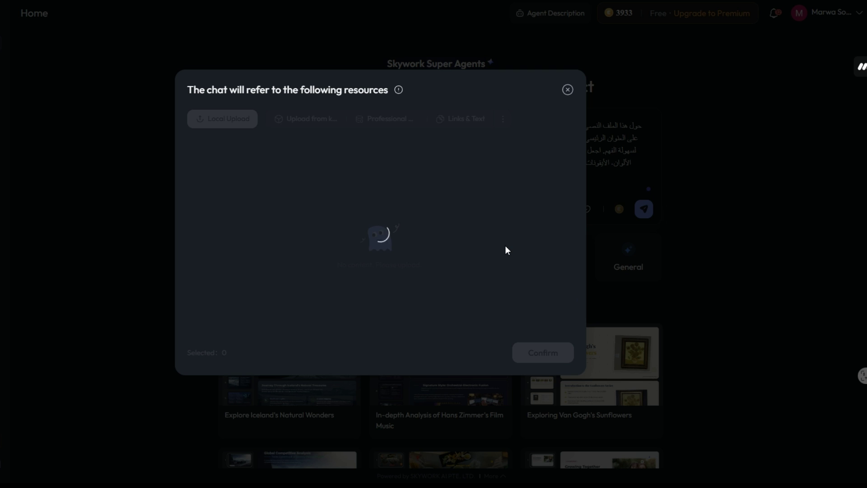
key(Return)
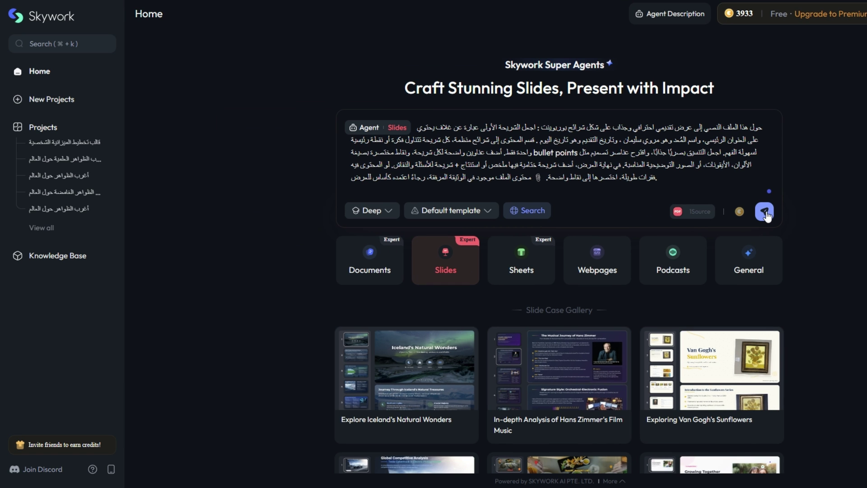
click(764, 211)
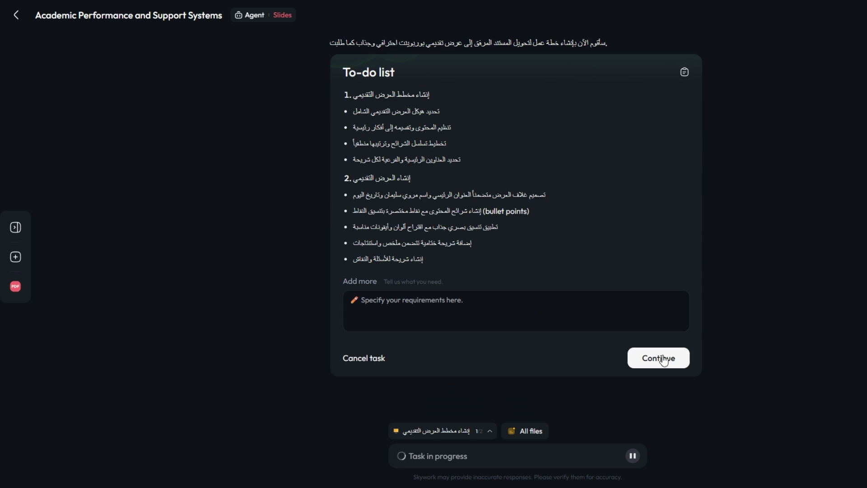
Step: Approve the presentation to-do list and follow the slide pages' HTML generation in the code panel
click(663, 360)
scroll(619, 306, down, 2)
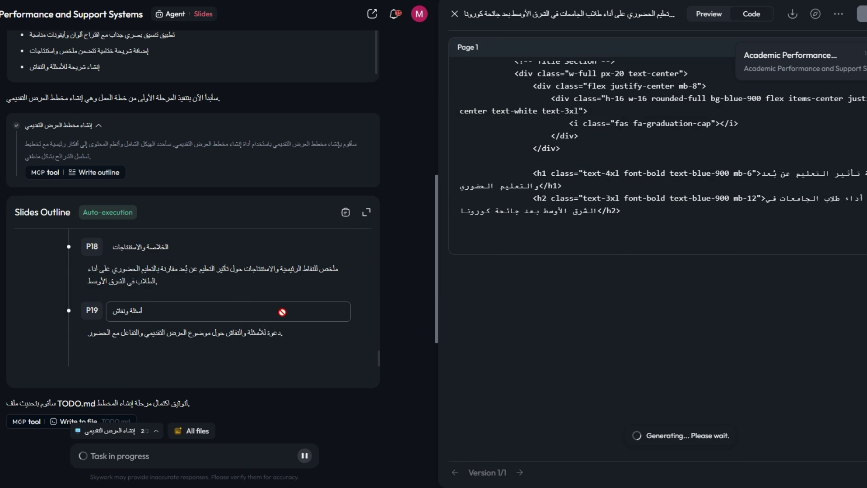
scroll(270, 285, up, 10)
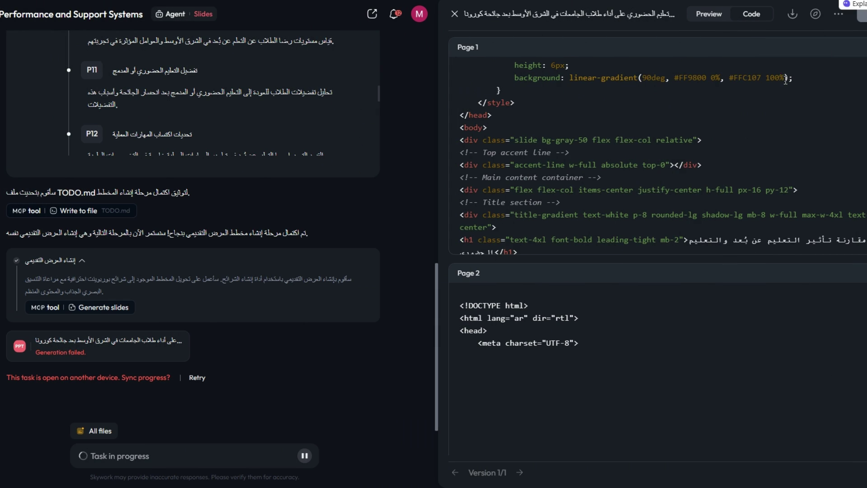
click(699, 16)
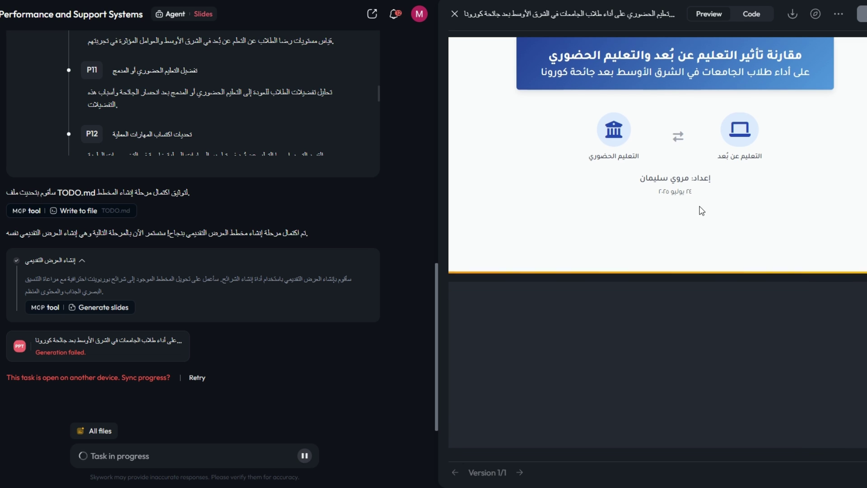
click(748, 16)
scroll(611, 343, down, 1)
scroll(686, 248, up, 1)
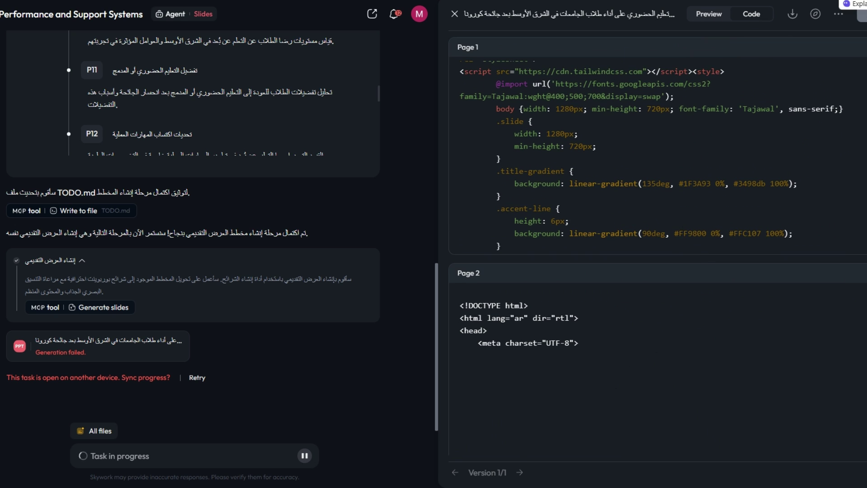
click(709, 14)
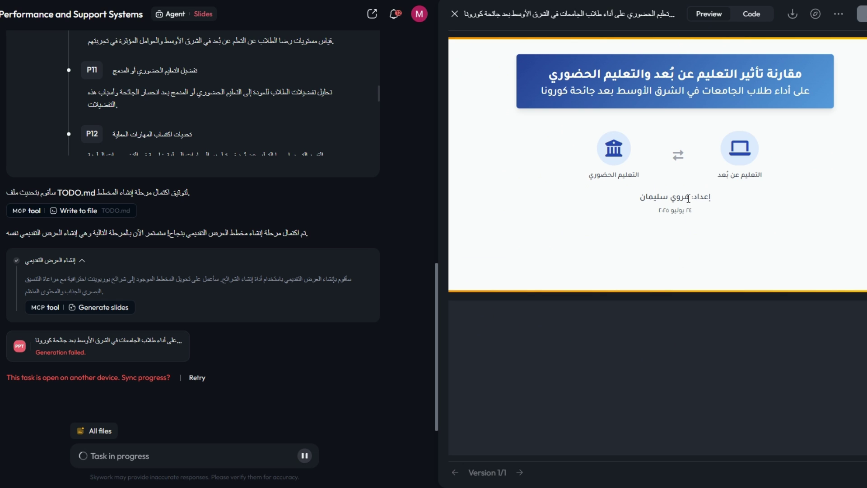
click(751, 14)
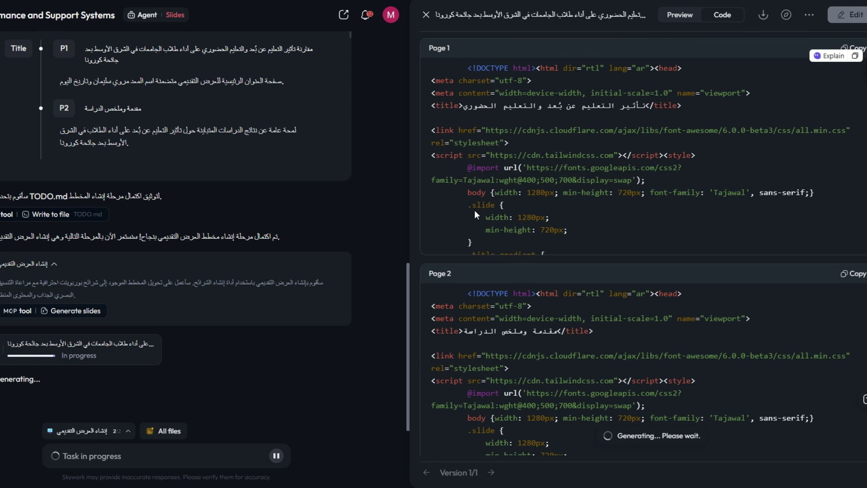
scroll(473, 212, down, 7)
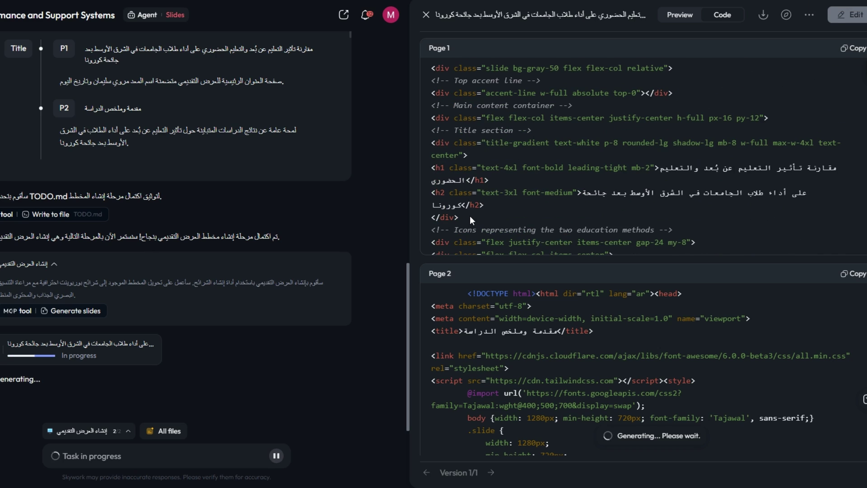
scroll(470, 215, down, 20)
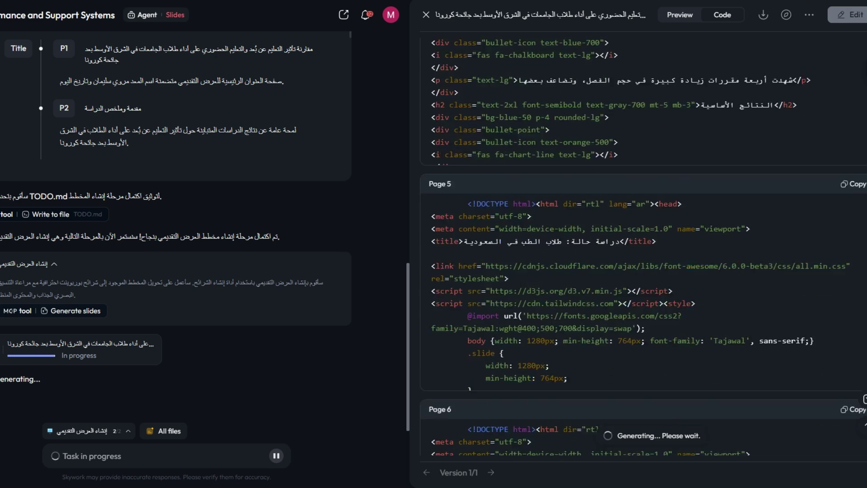
scroll(644, 244, down, 20)
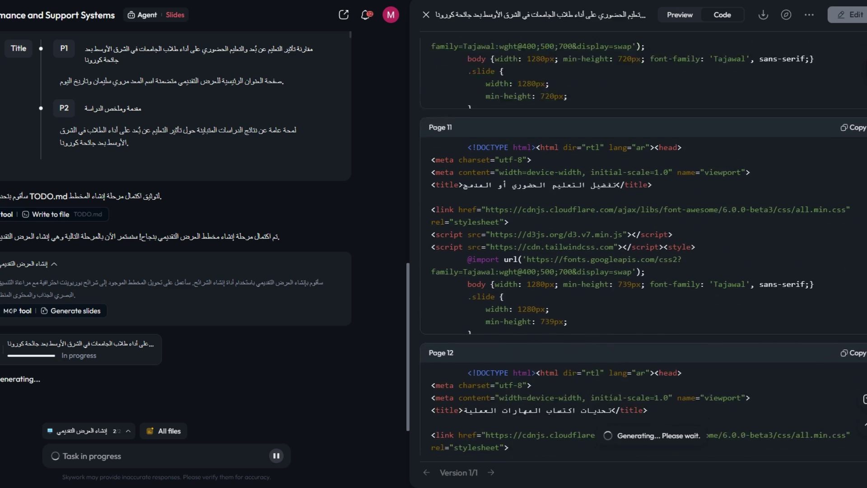
scroll(644, 246, down, 20)
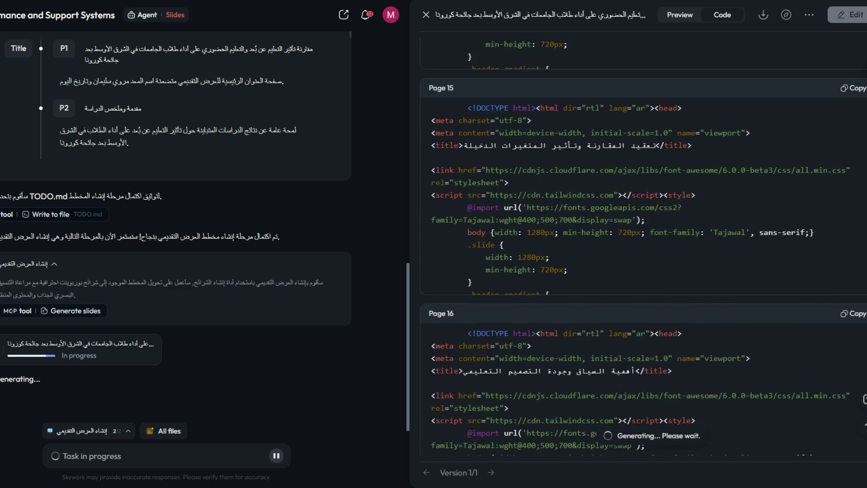
scroll(643, 246, down, 10)
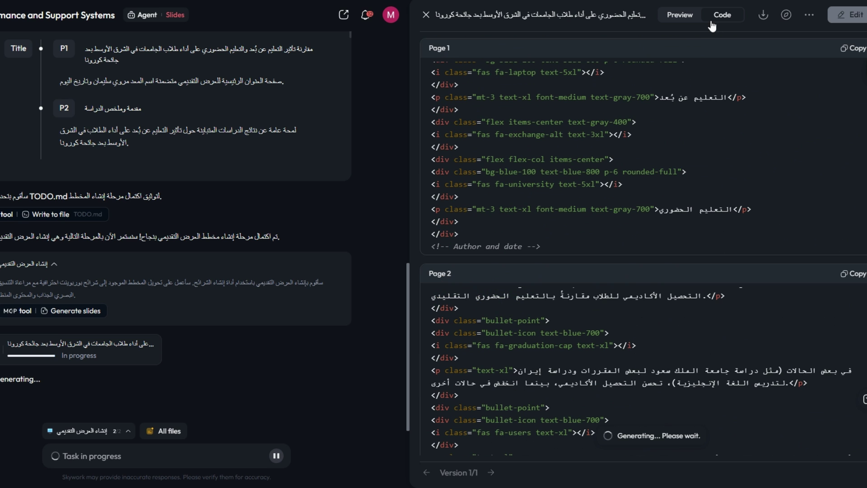
Step: Switch from the code to the rendered preview and review all 19 Arabic slides
click(676, 19)
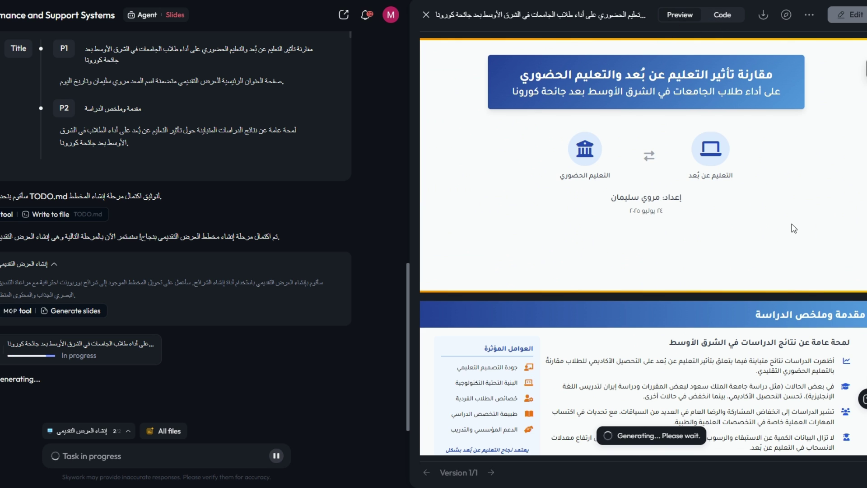
scroll(793, 227, down, 8)
scroll(782, 211, up, 6)
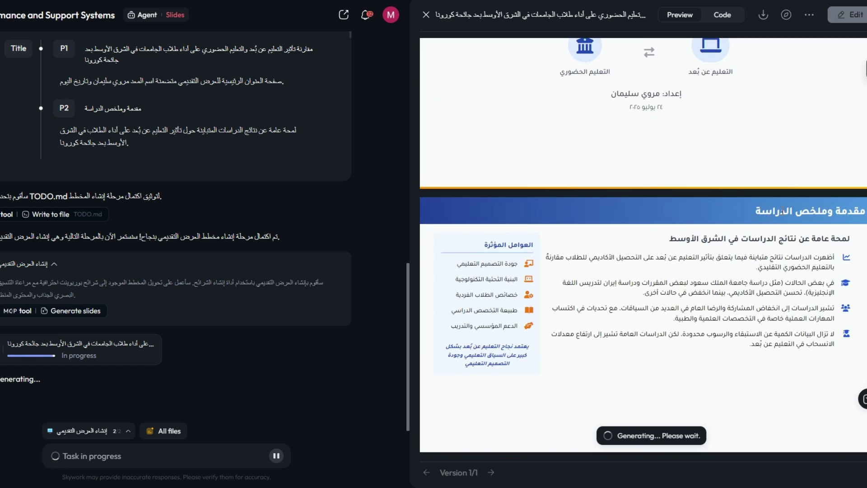
scroll(783, 214, up, 2)
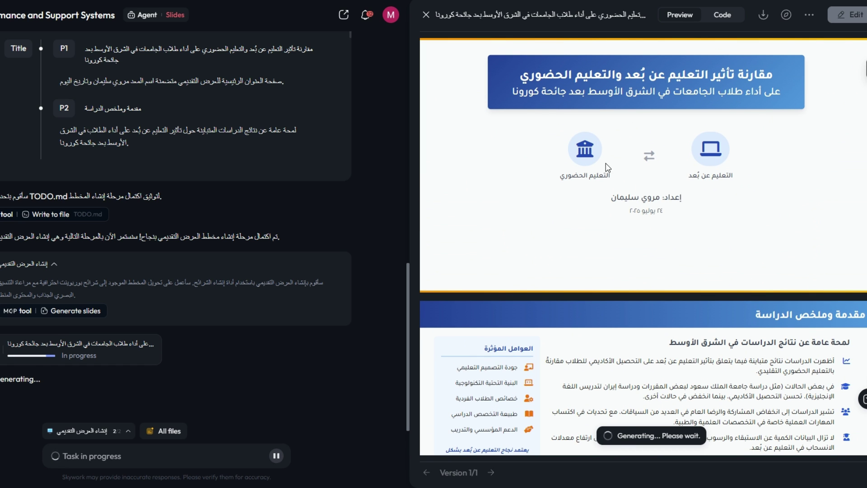
scroll(642, 176, down, 10)
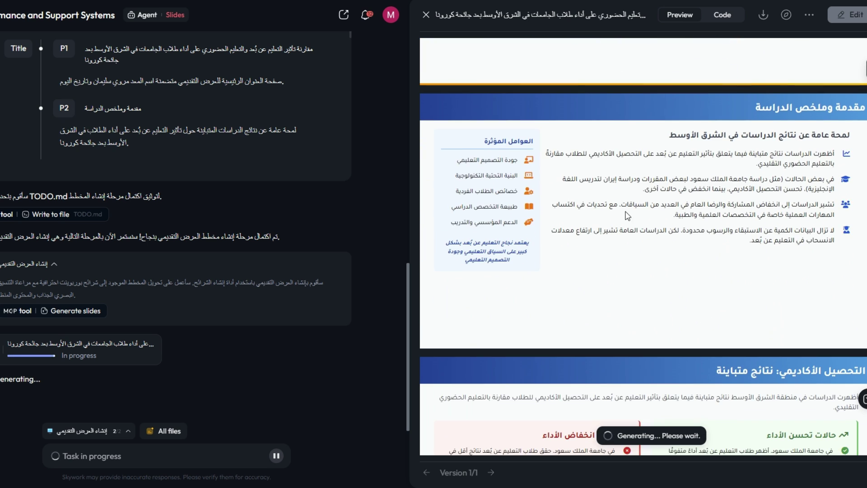
scroll(627, 215, down, 12)
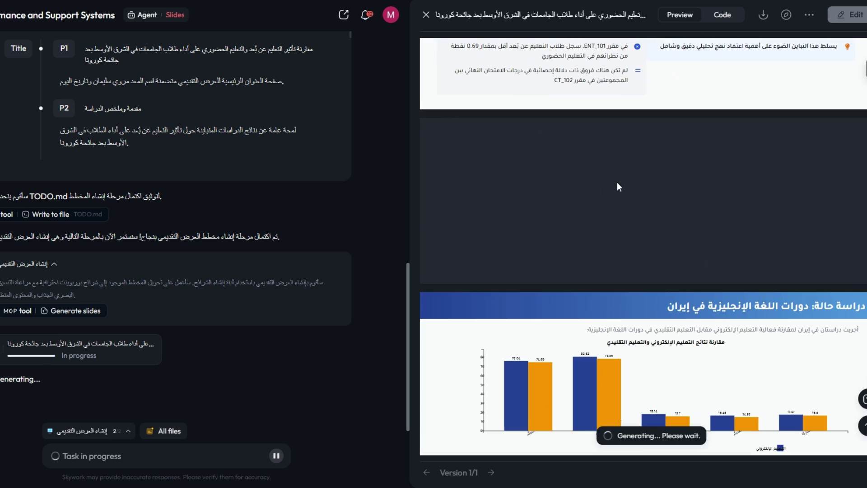
scroll(617, 194, down, 5)
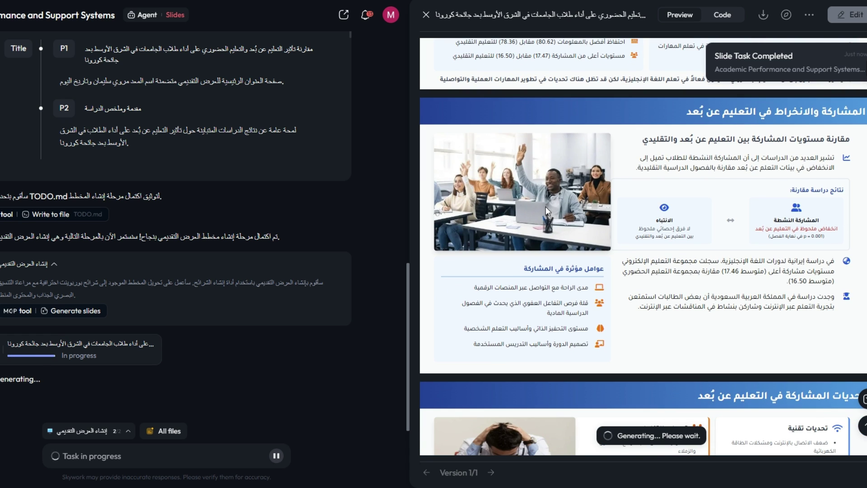
scroll(581, 286, down, 10)
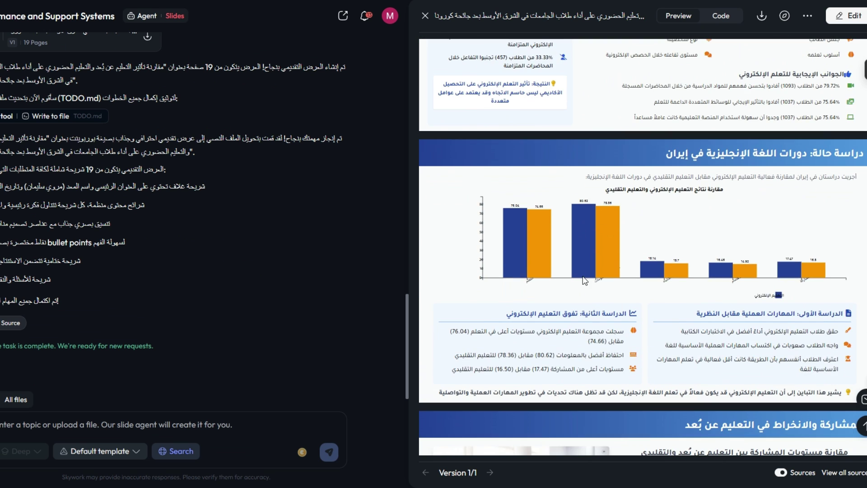
scroll(586, 267, down, 3)
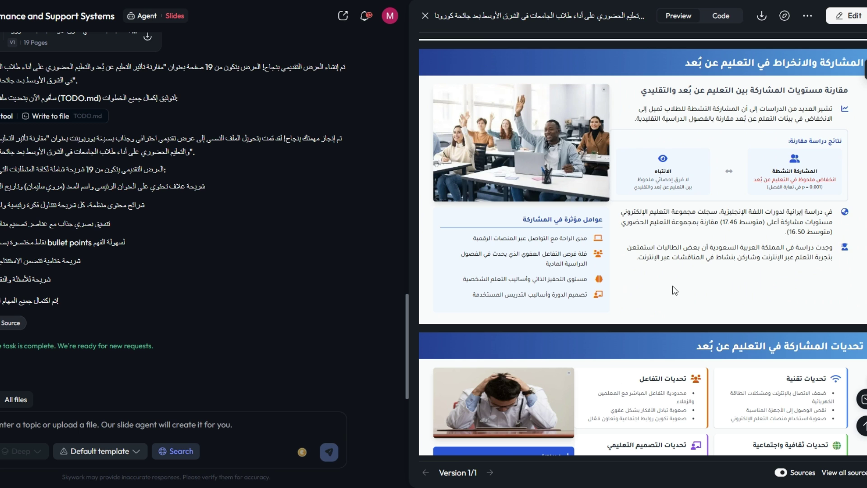
scroll(613, 274, down, 10)
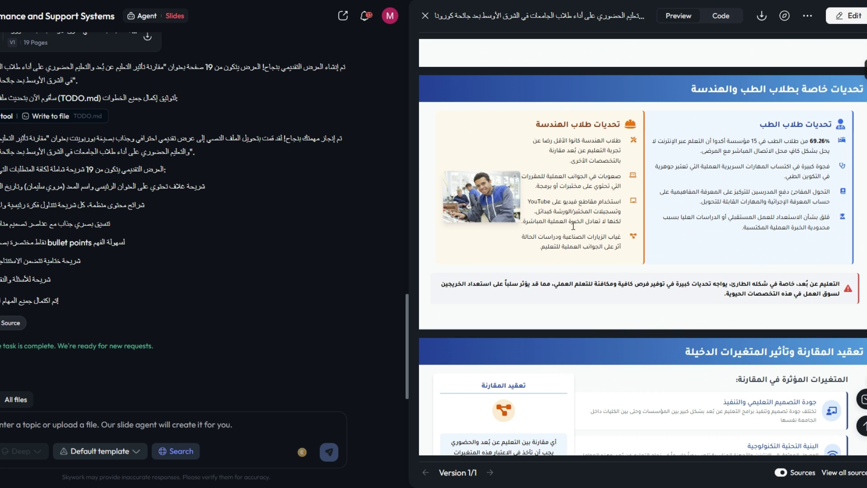
scroll(573, 226, down, 5)
scroll(574, 221, up, 1)
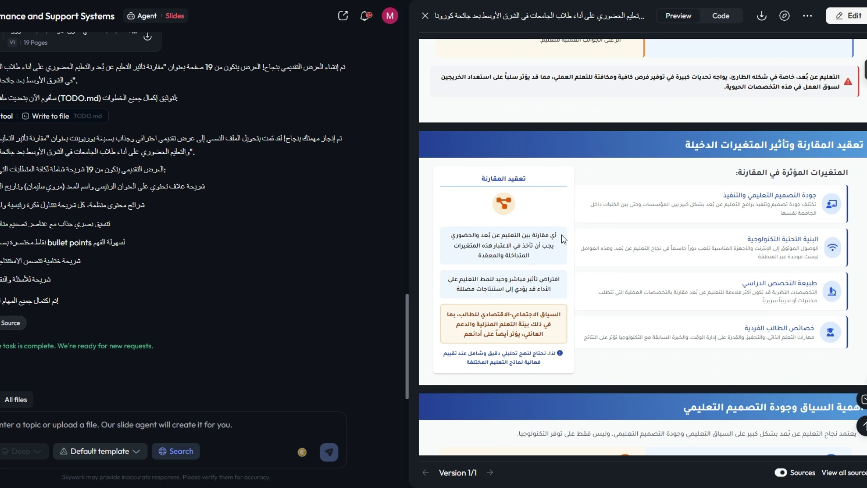
scroll(562, 238, down, 10)
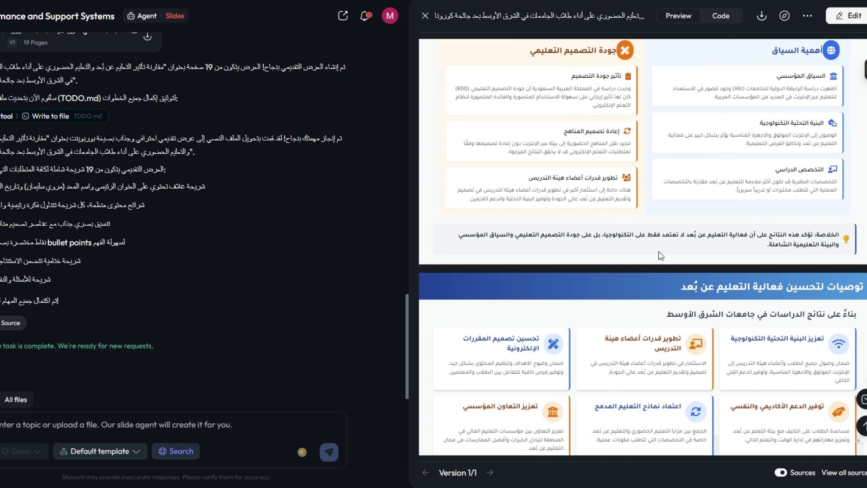
scroll(664, 320, down, 2)
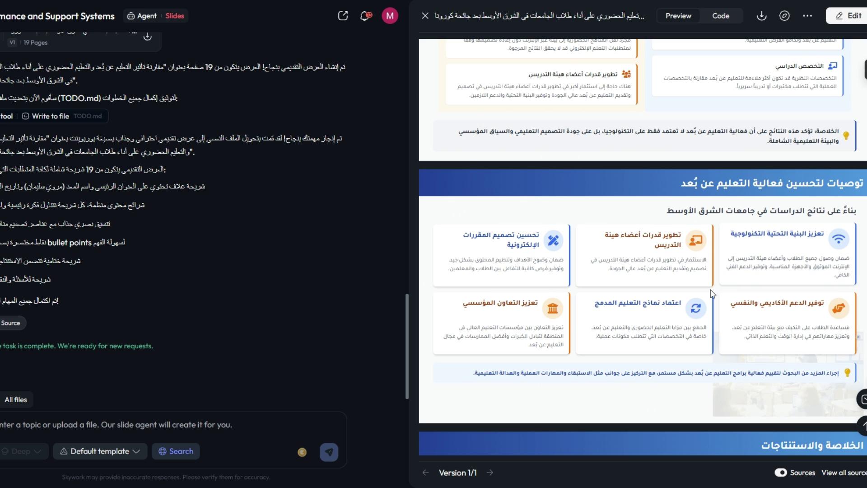
scroll(668, 300, down, 1)
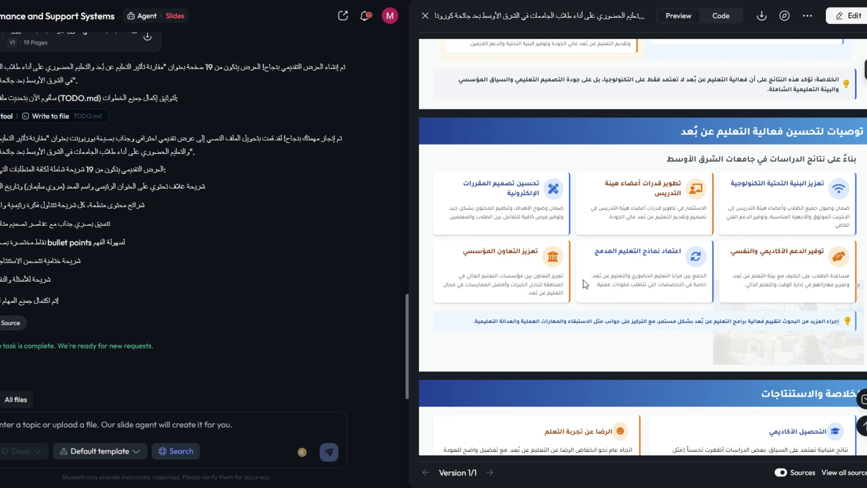
scroll(611, 308, down, 3)
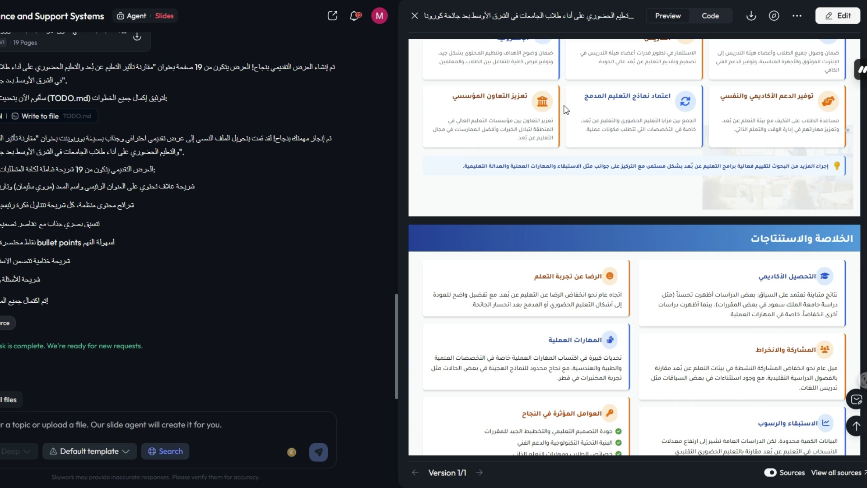
scroll(582, 225, down, 2)
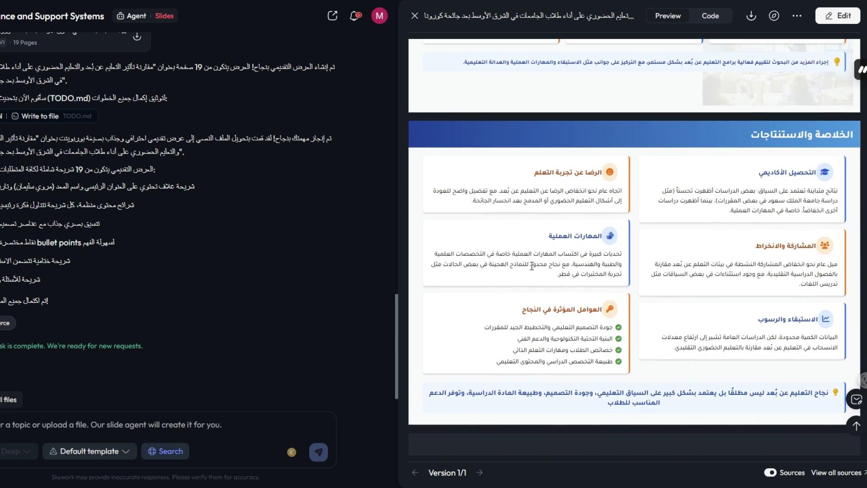
scroll(531, 266, down, 1)
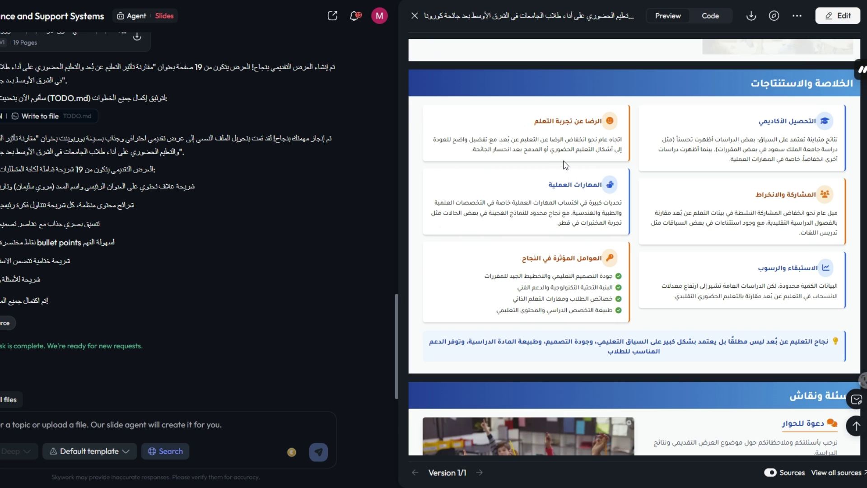
scroll(632, 230, down, 2)
scroll(673, 249, down, 2)
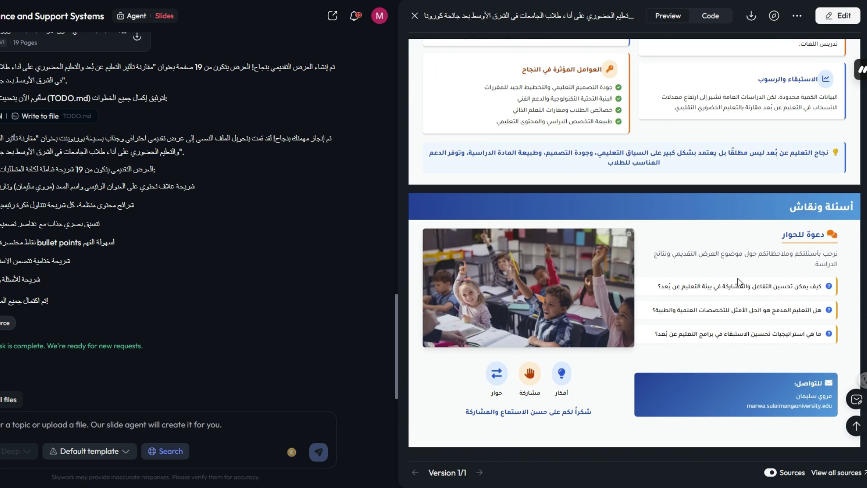
Step: Open the deck in the slide editor and select the first bullet on the cultural challenges card
click(832, 17)
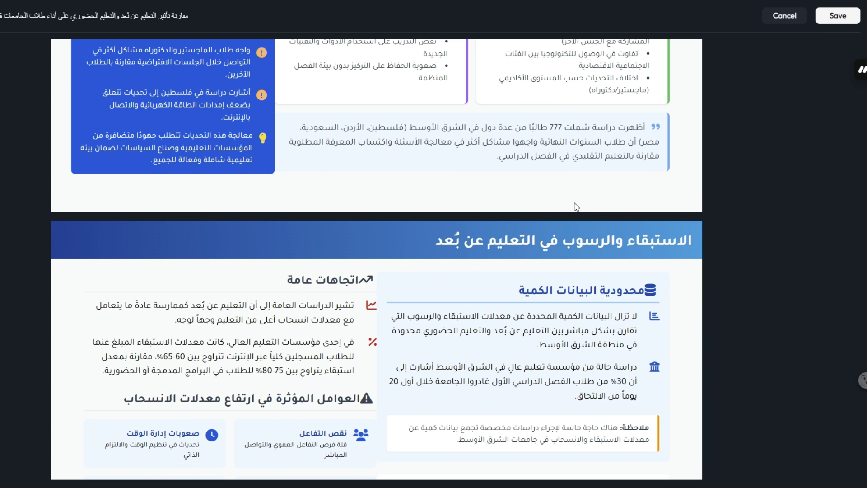
scroll(524, 139, up, 2)
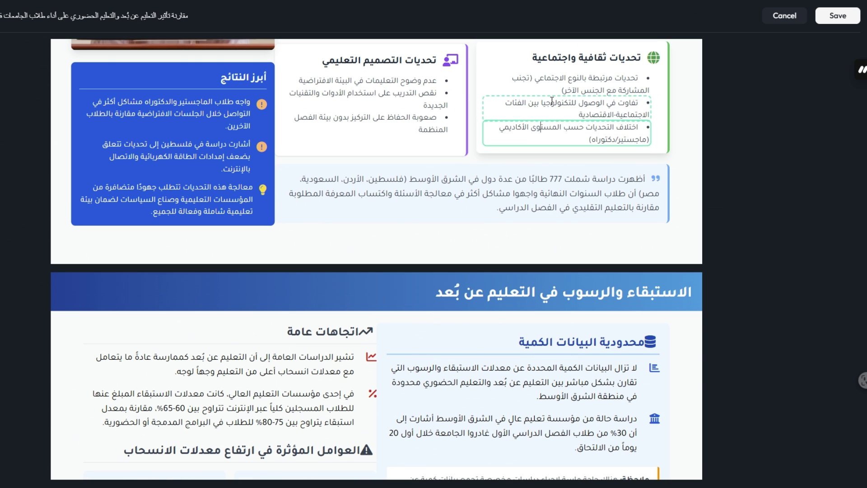
click(570, 78)
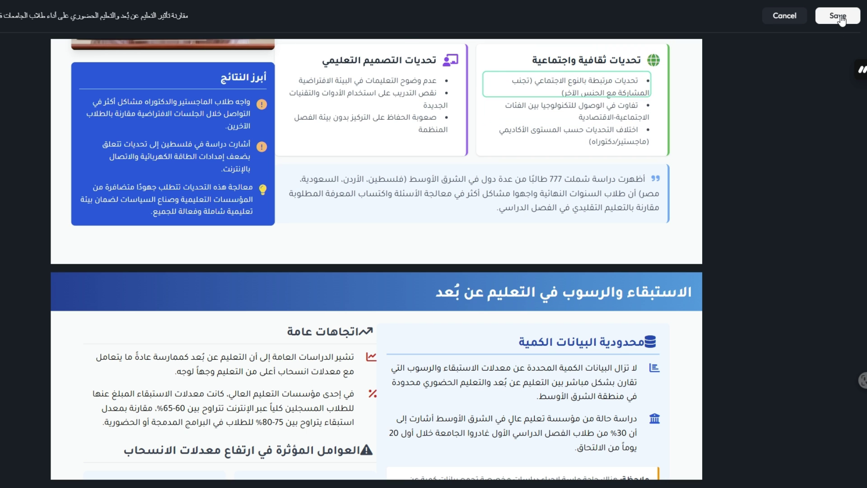